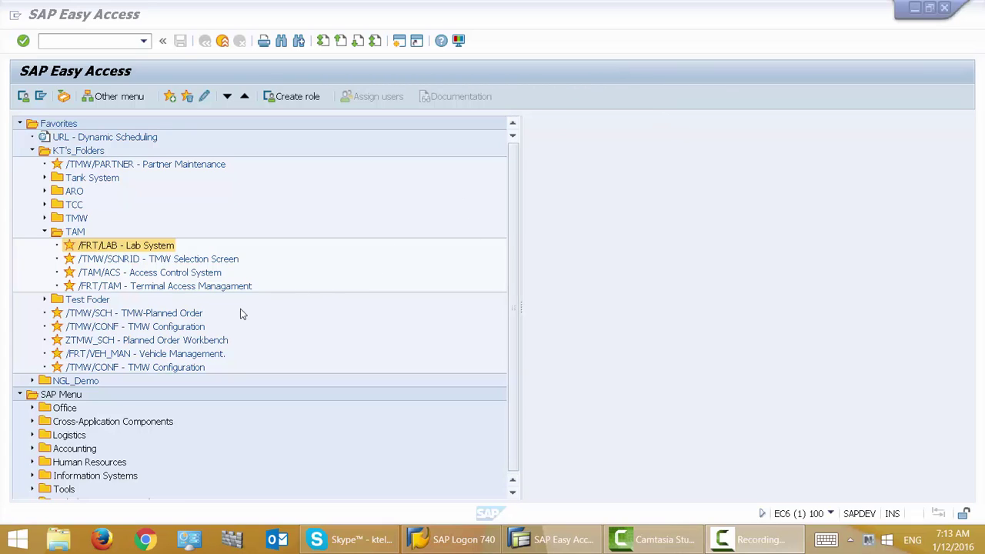
- Open the Lab System's specification management and start creating a new specification
{"action": "double_click", "coordinate": [122, 246]}
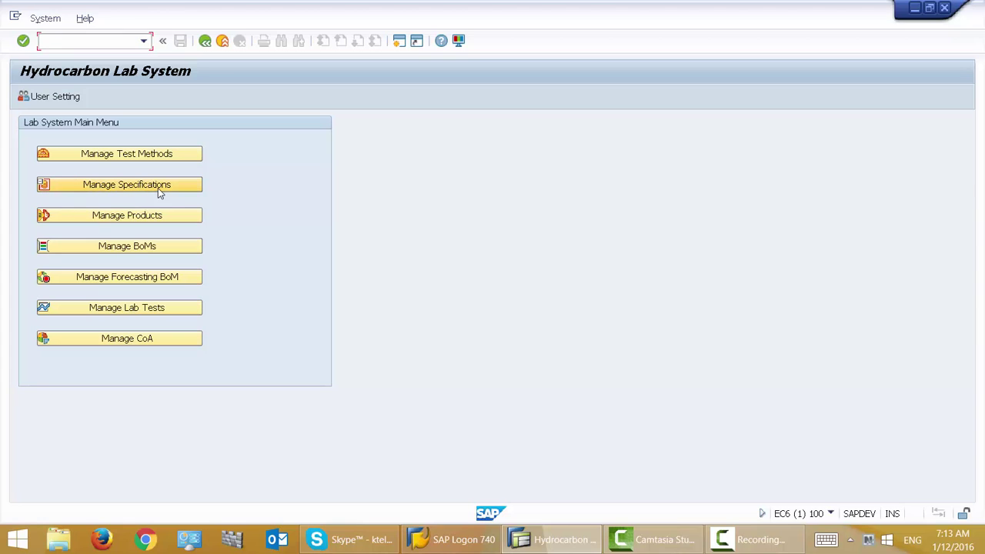
{"action": "left_click", "coordinate": [154, 185]}
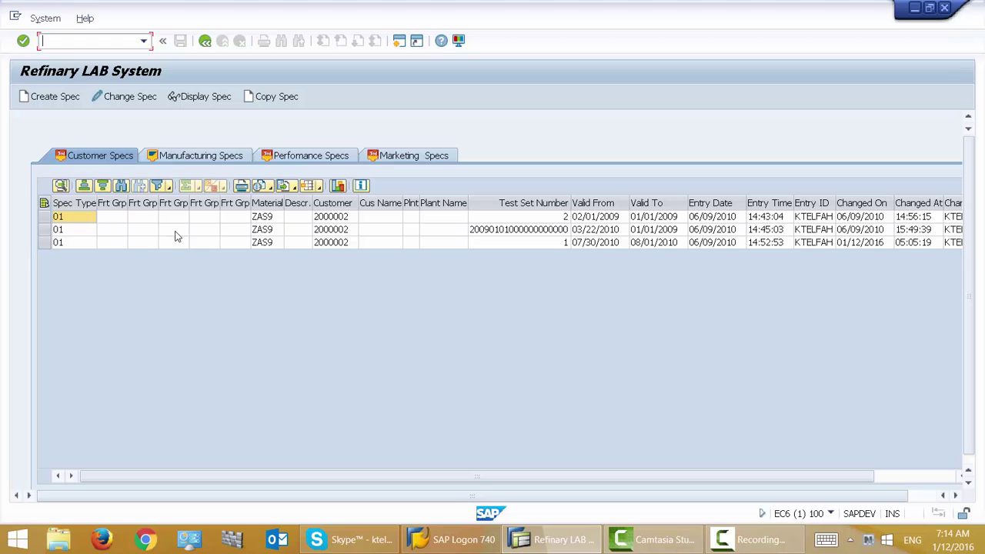
{"action": "left_click", "coordinate": [63, 103]}
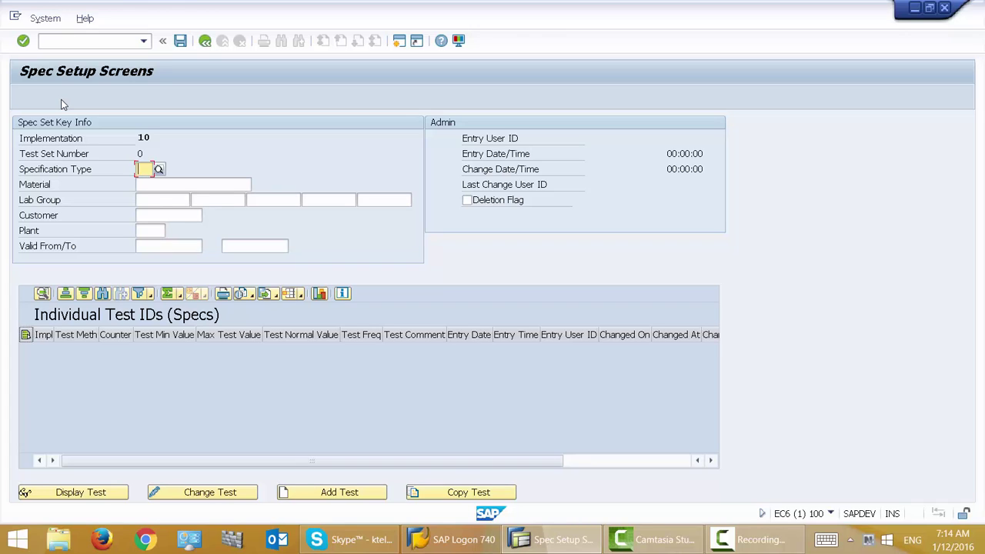
- Set the specification type to 01, Customer Spec
{"action": "left_click", "coordinate": [159, 170]}
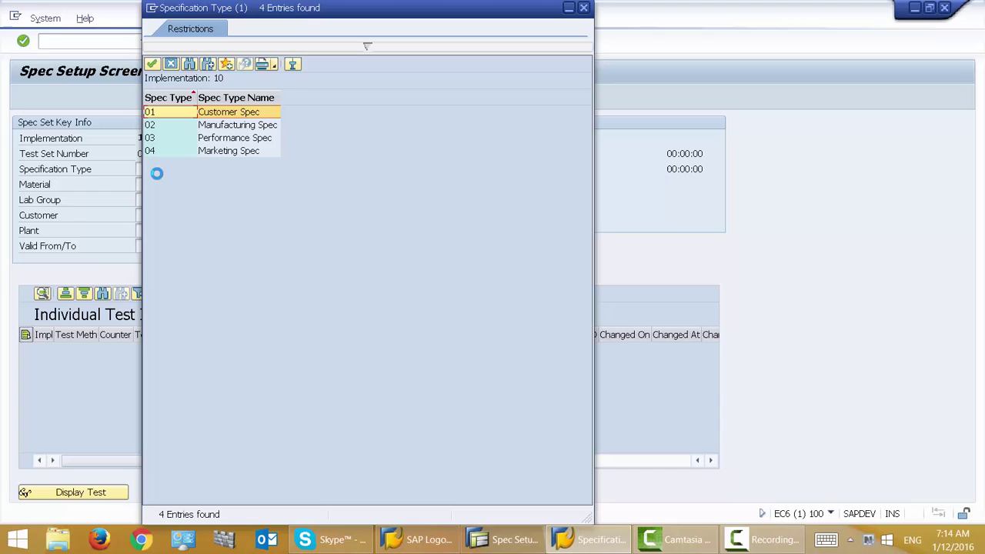
{"action": "left_click_drag", "start_coordinate": [270, 15], "coordinate": [385, 19]}
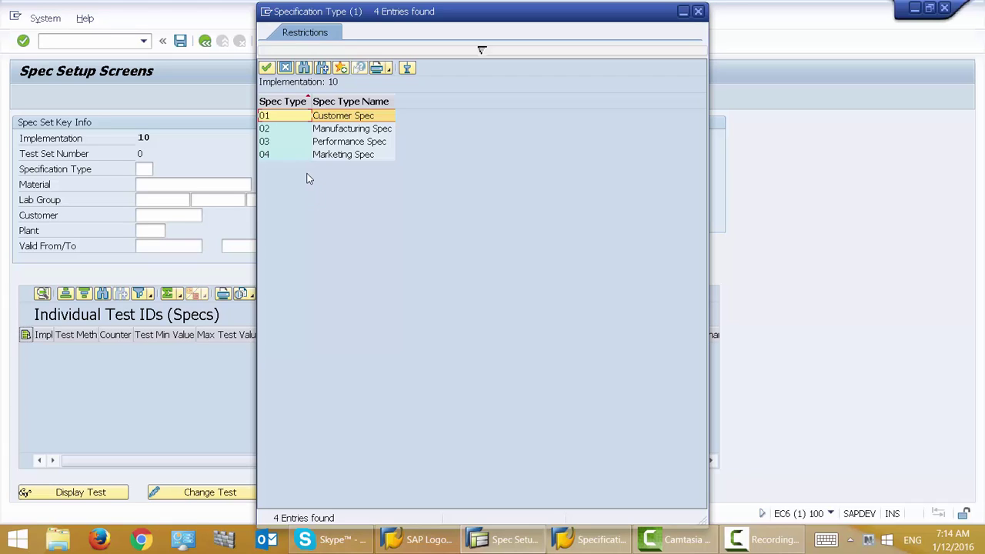
{"action": "double_click", "coordinate": [270, 114]}
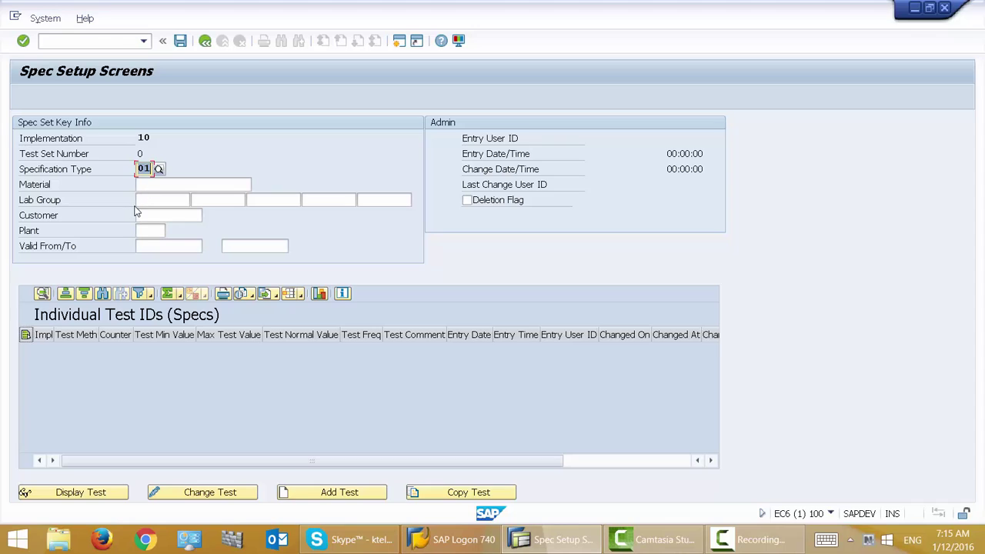
- Set the first two lab group levels to ALL.PRDS and LUBES
{"action": "left_click", "coordinate": [143, 185]}
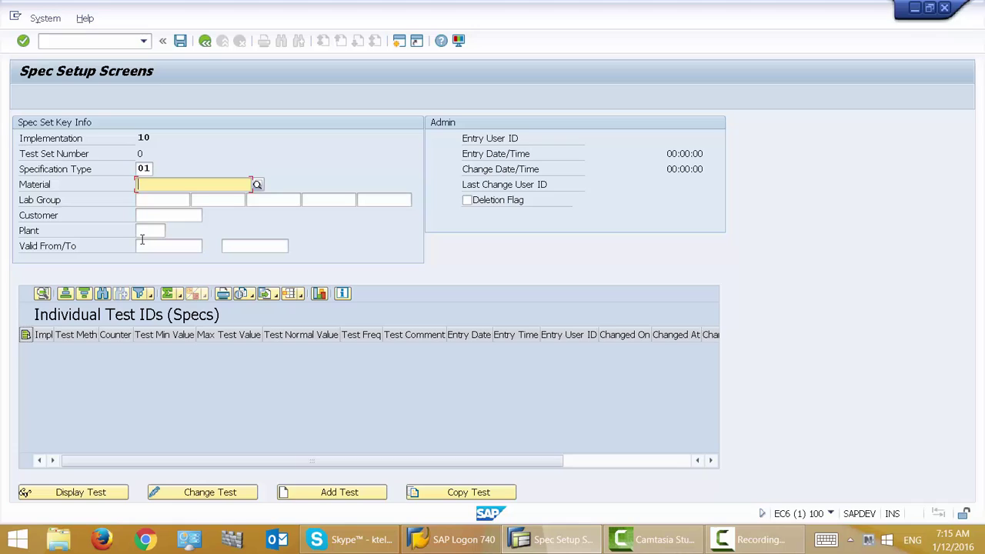
{"action": "left_click", "coordinate": [154, 199]}
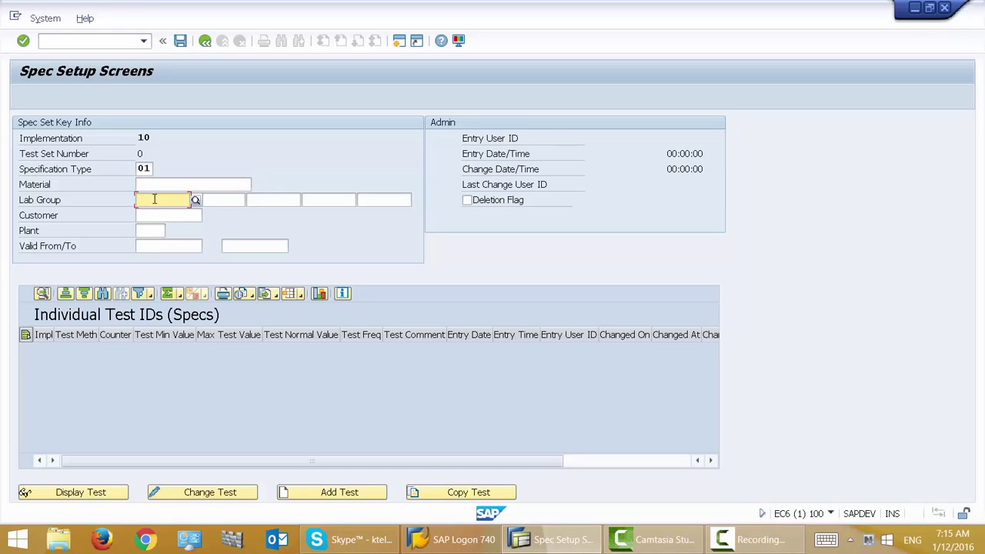
{"action": "left_click", "coordinate": [156, 183]}
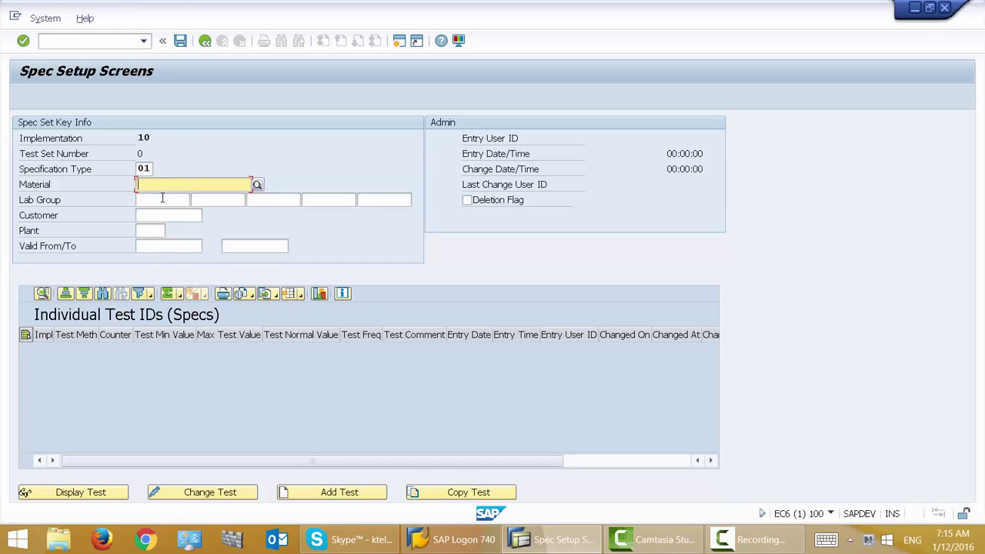
{"action": "left_click", "coordinate": [163, 199]}
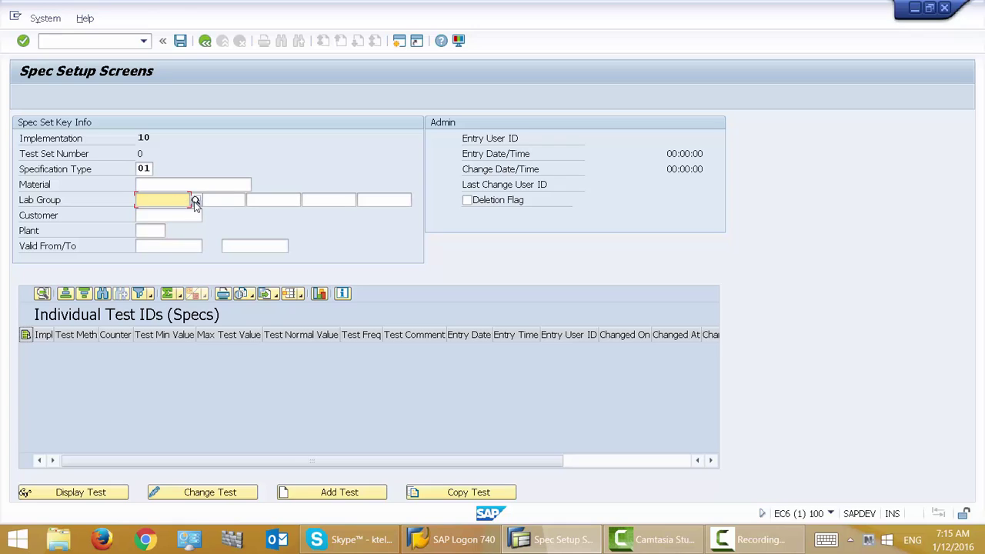
{"action": "left_click", "coordinate": [196, 201]}
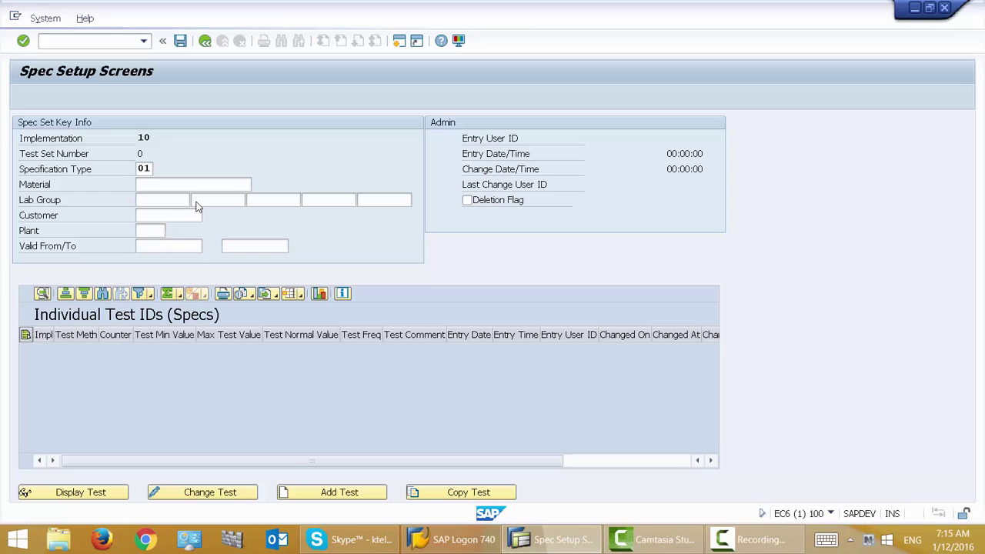
{"action": "key", "text": "F4"}
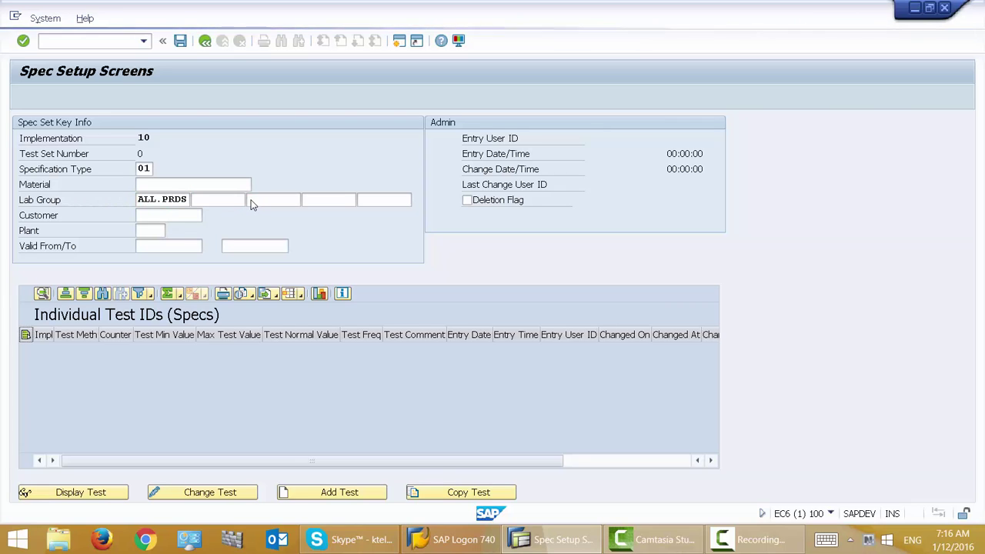
{"action": "key", "text": "F4"}
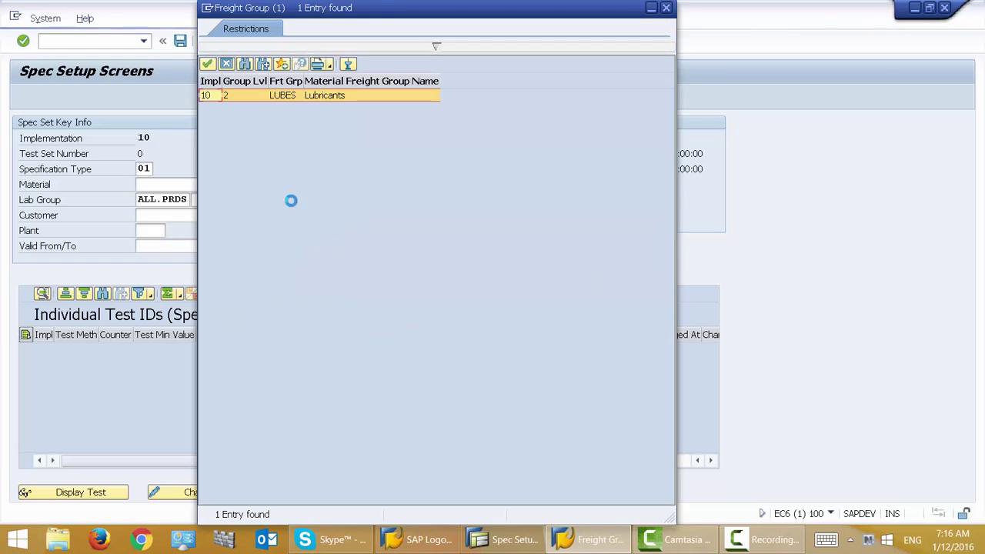
{"action": "double_click", "coordinate": [283, 95]}
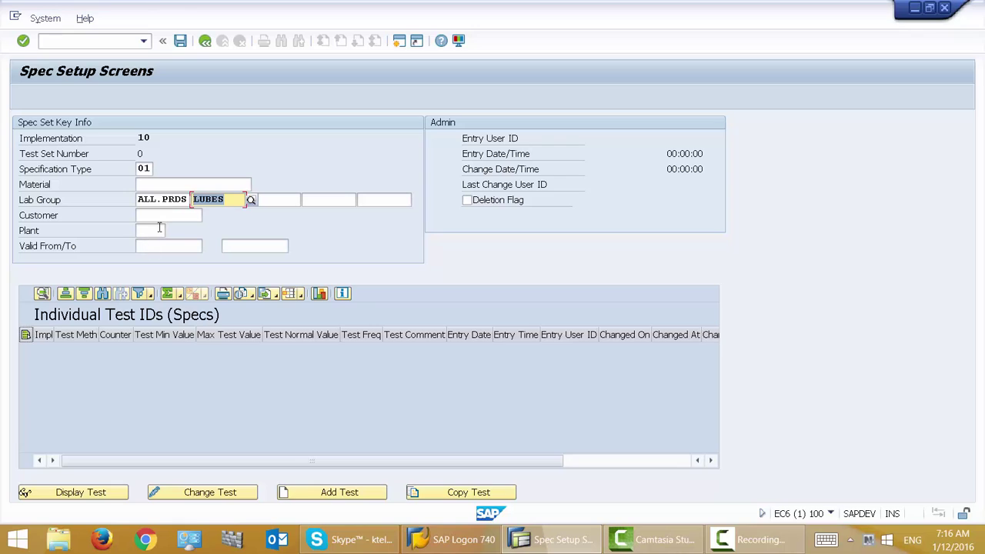
- Assign ABS Oil Company in Steubenville as the specification's customer
{"action": "left_click", "coordinate": [168, 216]}
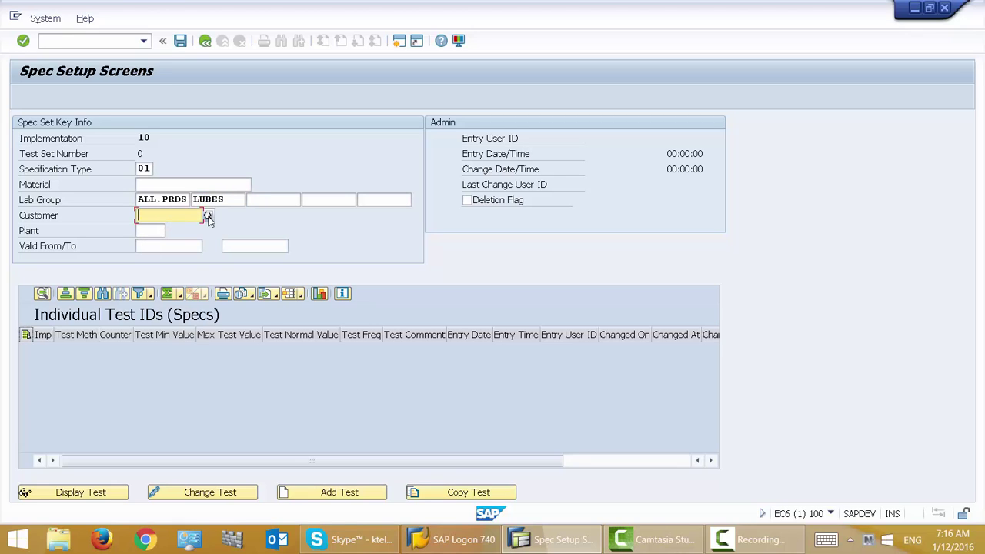
{"action": "left_click", "coordinate": [208, 217]}
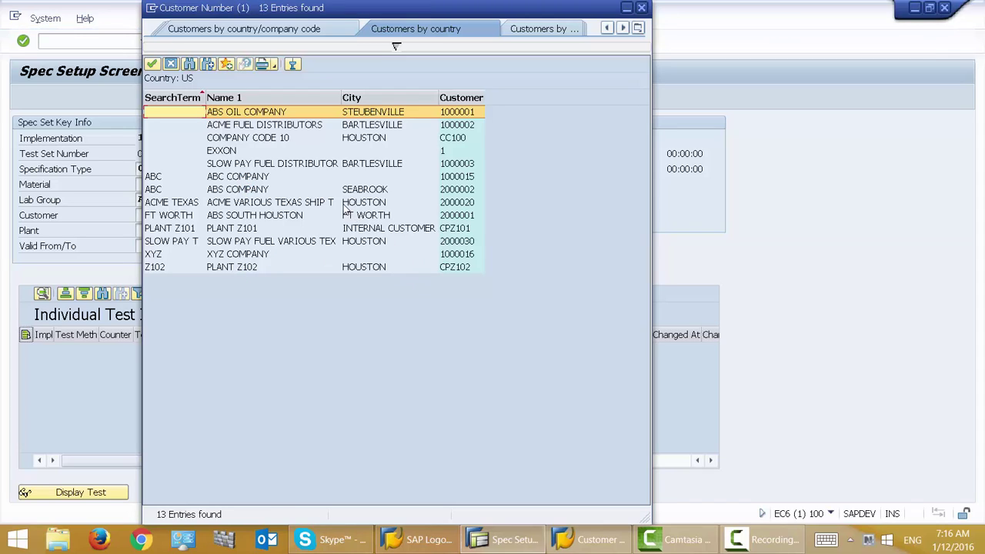
{"action": "double_click", "coordinate": [277, 114]}
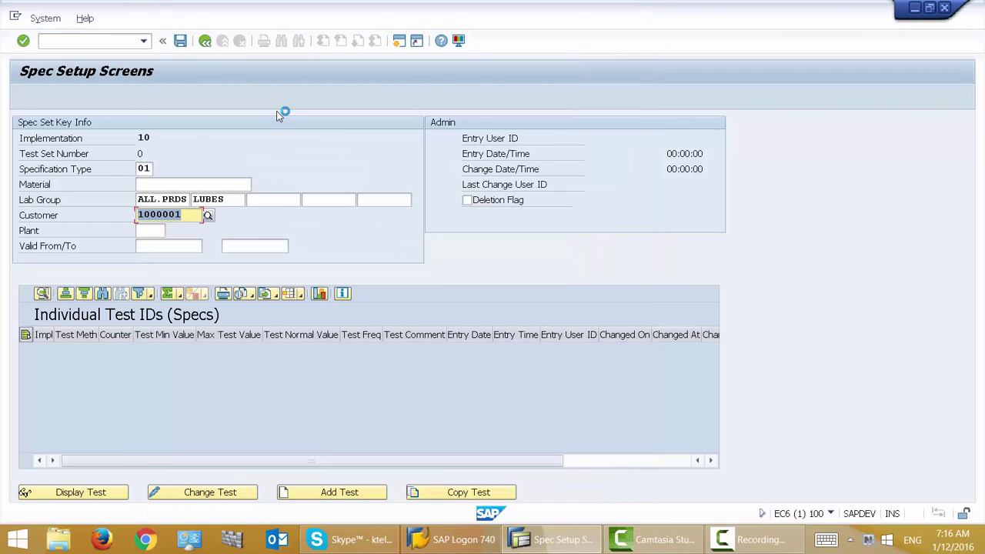
- Set the specification's validity period from 1/1/2014 to 1/1/2020
{"action": "left_click", "coordinate": [152, 232]}
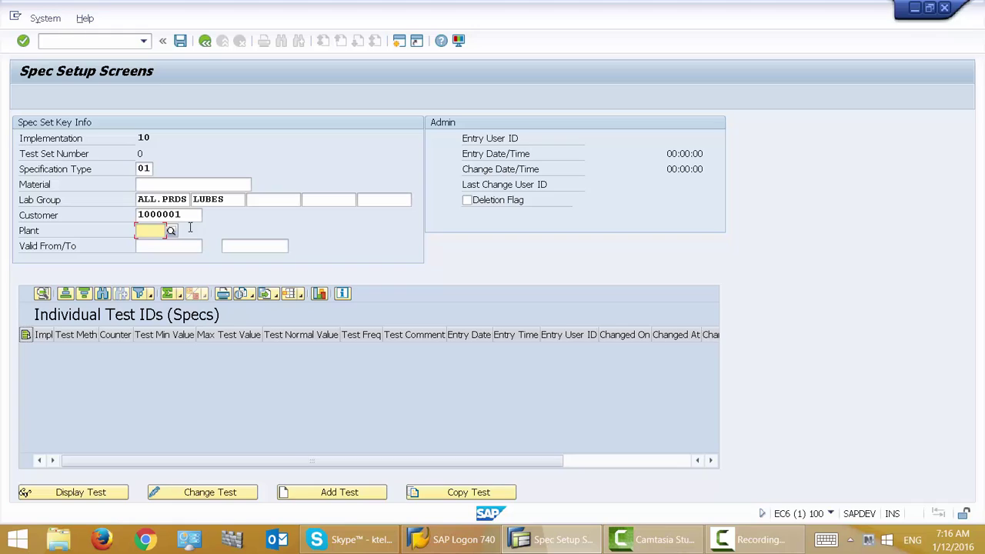
{"action": "left_click", "coordinate": [176, 245]}
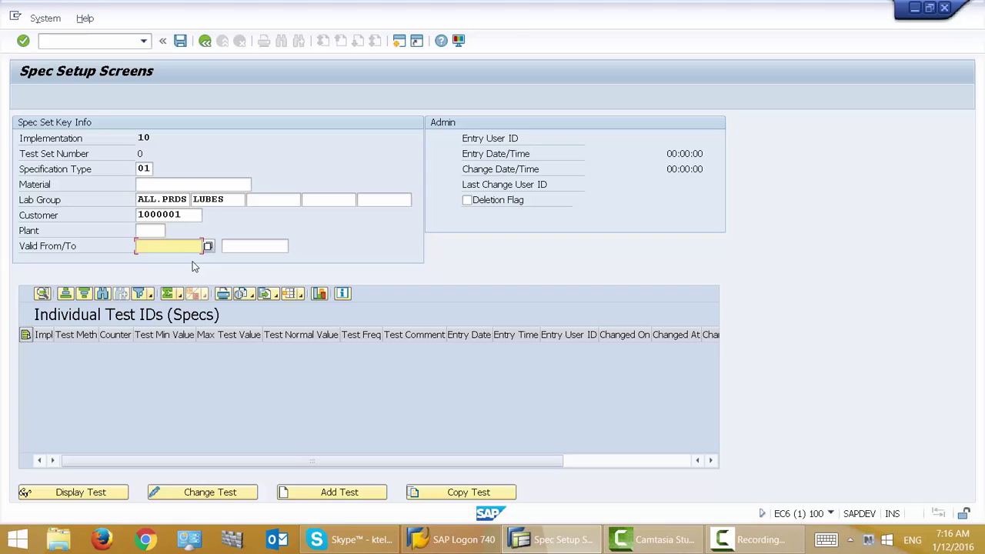
{"action": "type", "text": "1"}
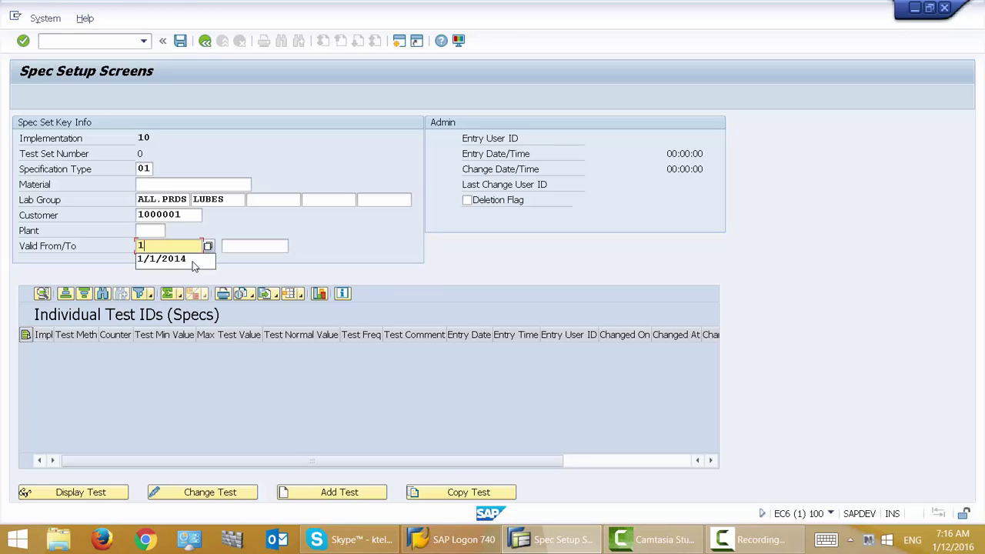
{"action": "left_click", "coordinate": [188, 259]}
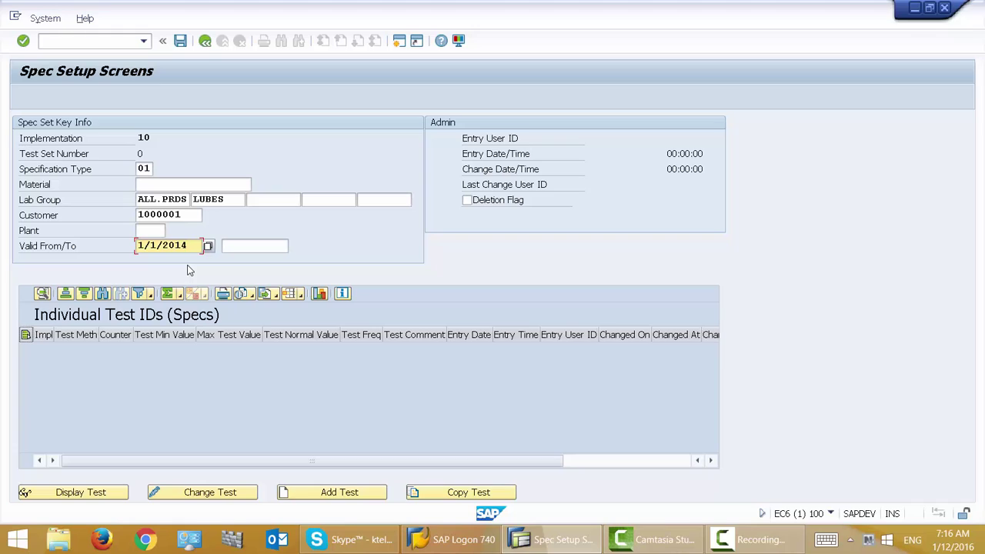
{"action": "left_click", "coordinate": [251, 244]}
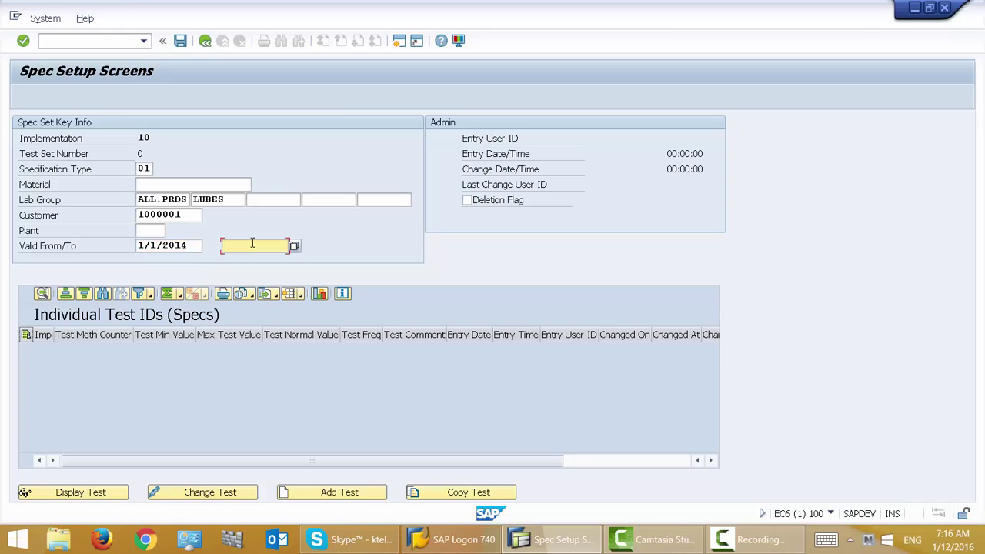
{"action": "type", "text": "1"}
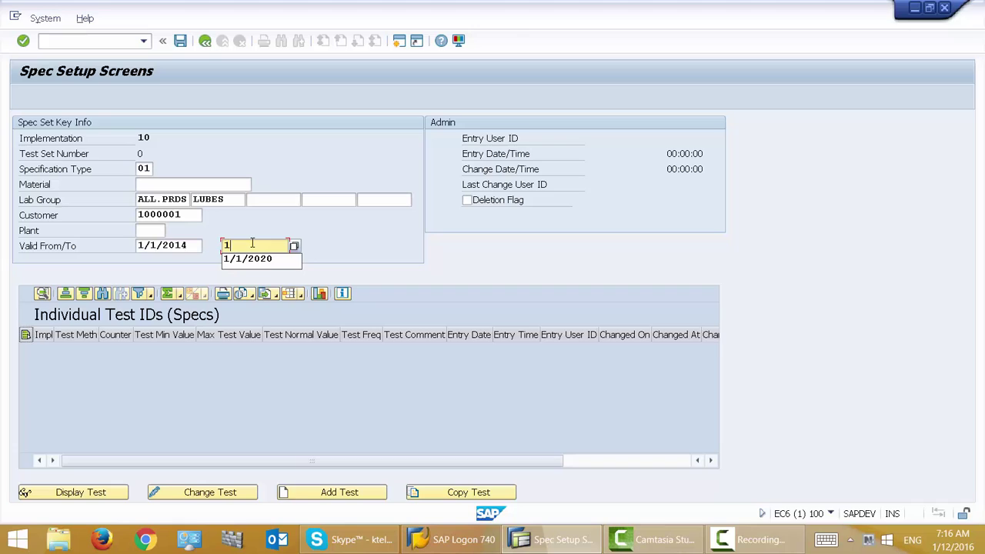
{"action": "type", "text": "/1/"}
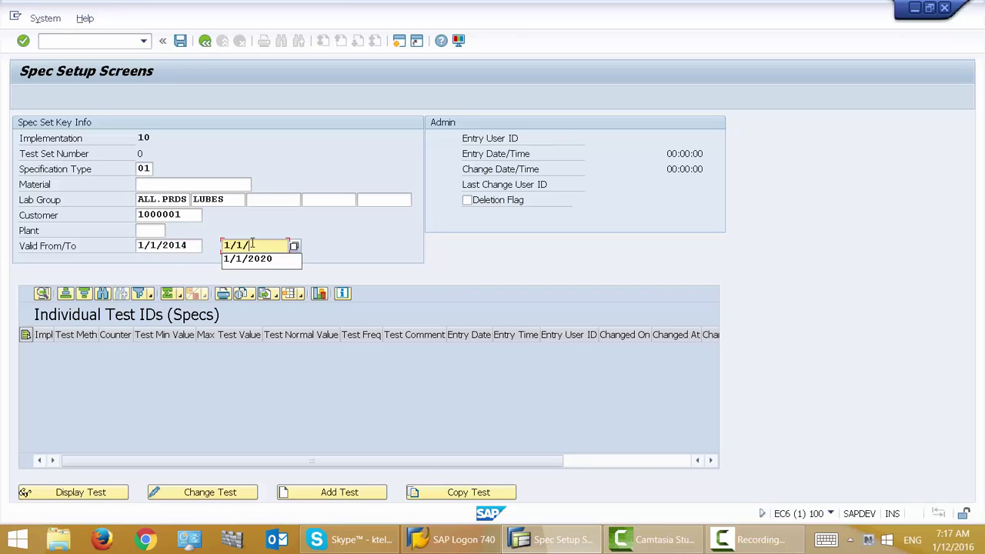
{"action": "type", "text": "2010"}
{"action": "key", "text": "BackSpace"}
{"action": "key", "text": "BackSpace"}
{"action": "type", "text": "20"}
{"action": "key", "text": "Return"}
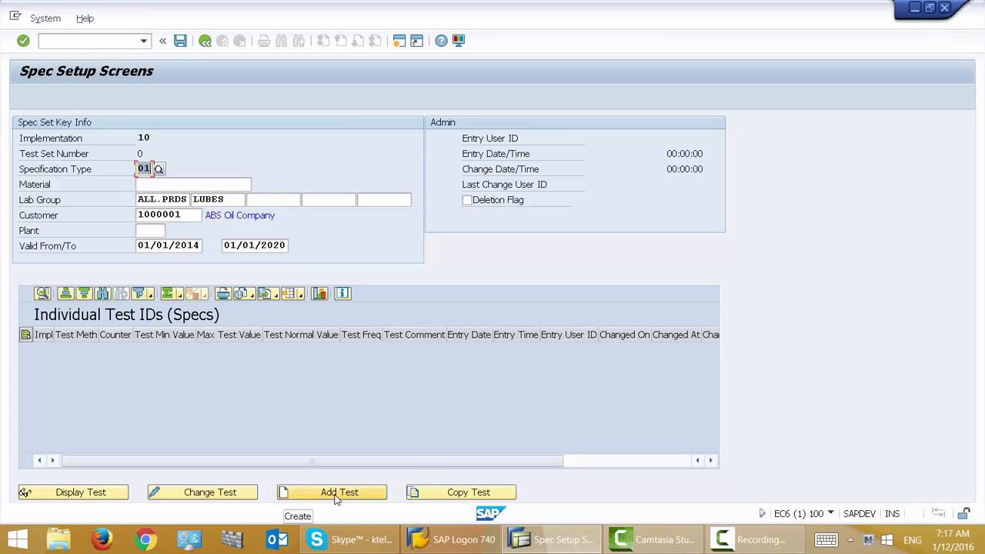
- Add a test to the specification using method D787, Density Test for Lubs and fuels
{"action": "left_click", "coordinate": [336, 496]}
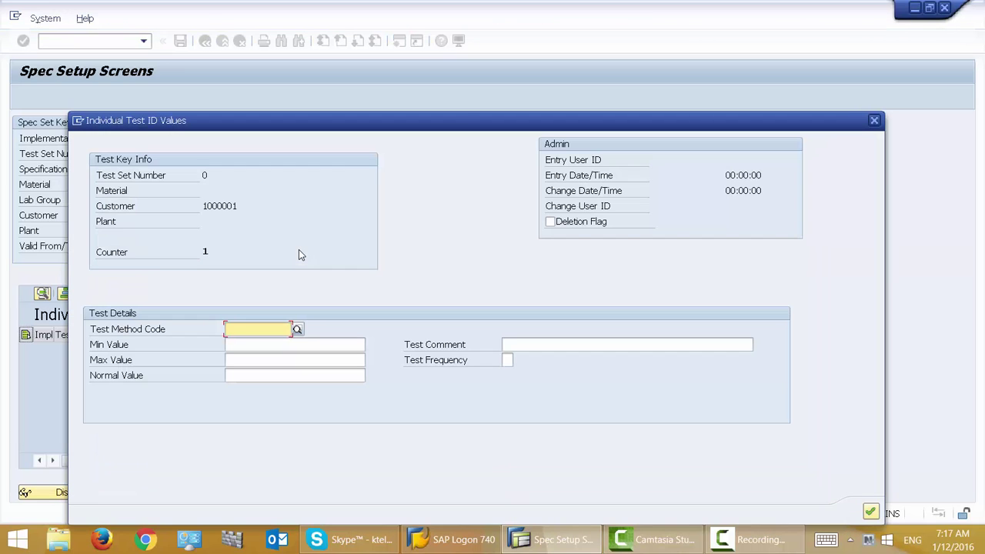
{"action": "left_click", "coordinate": [298, 330]}
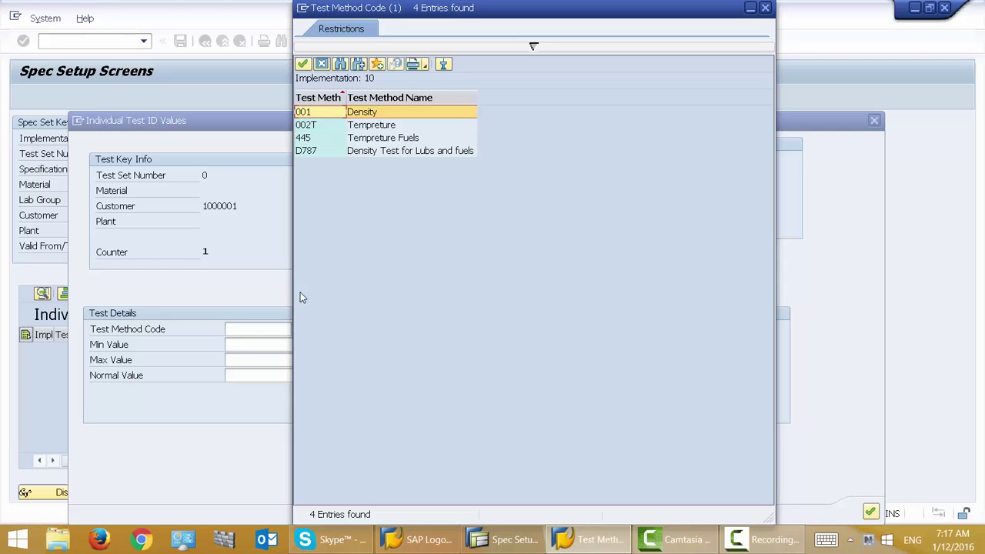
{"action": "double_click", "coordinate": [383, 153]}
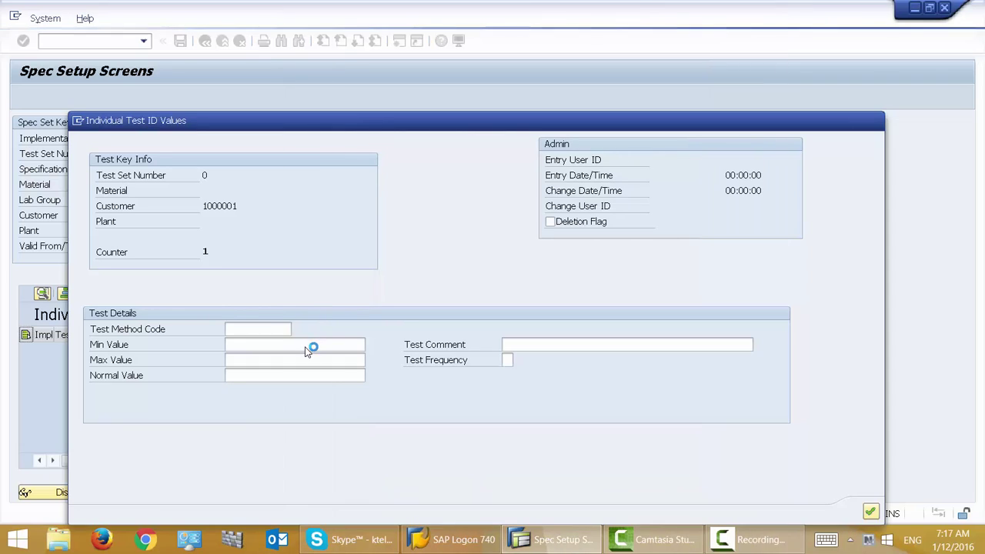
- Give the test a minimum of 990, maximum of 1000, normal value of 995 and the comment "units in kg/m3", and accept it
{"action": "left_click", "coordinate": [299, 348]}
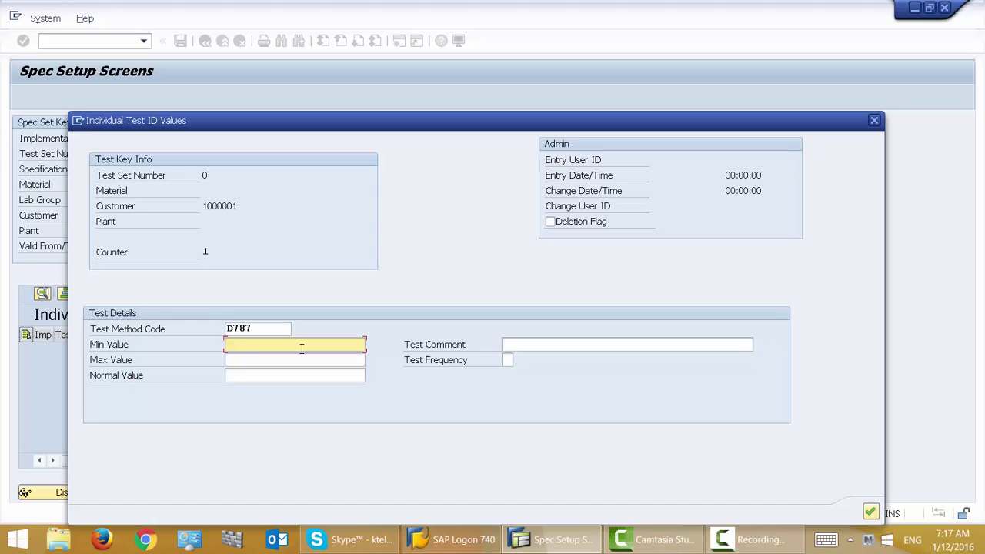
{"action": "type", "text": "990"}
{"action": "key", "text": "Tab"}
{"action": "key", "text": "Tab"}
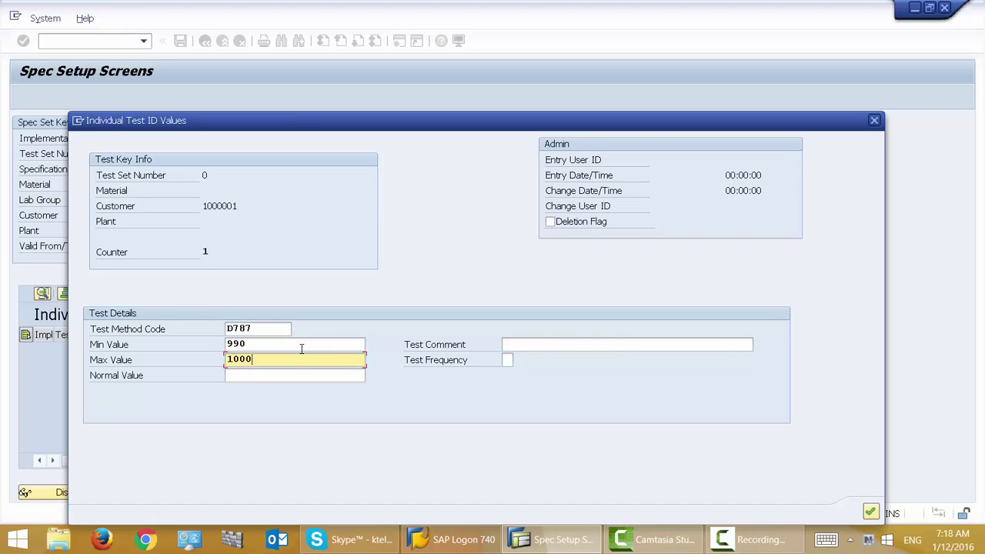
{"action": "key", "text": "Tab"}
{"action": "key", "text": "Tab"}
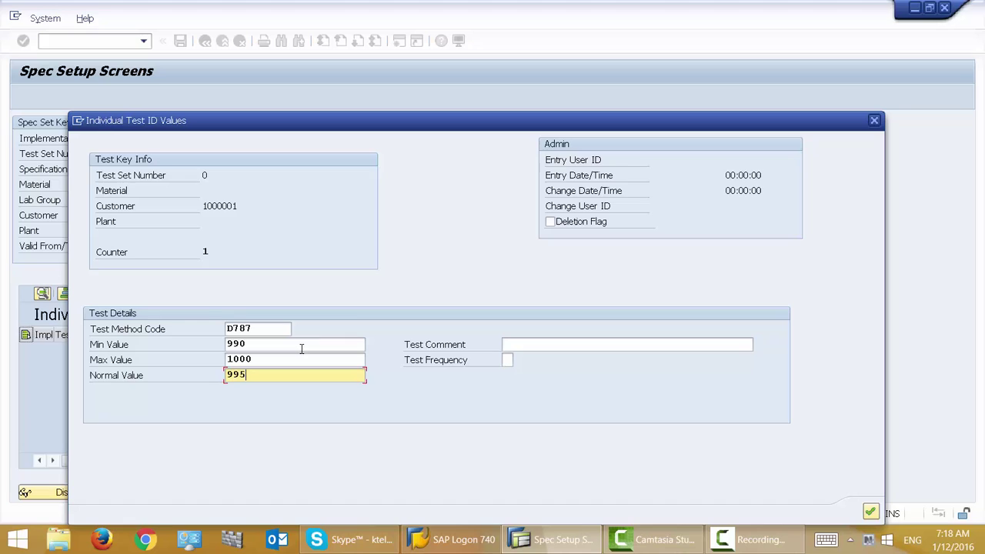
{"action": "left_click", "coordinate": [538, 346]}
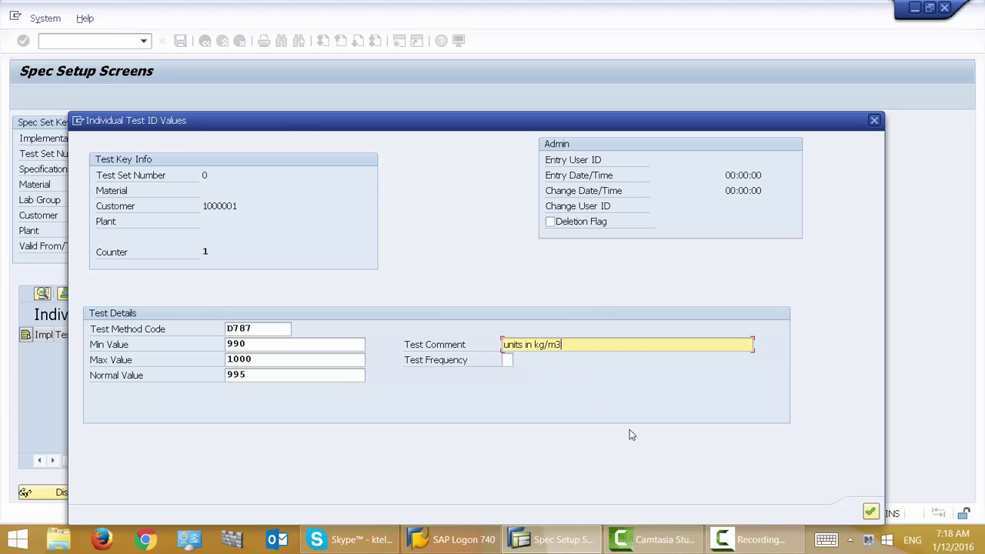
{"action": "left_click", "coordinate": [869, 513]}
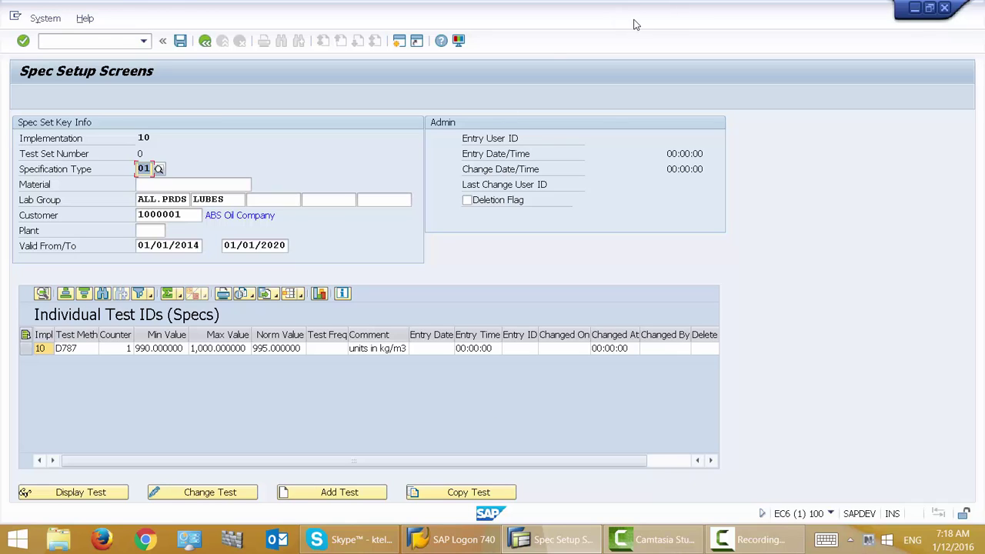
{"action": "left_click", "coordinate": [216, 220]}
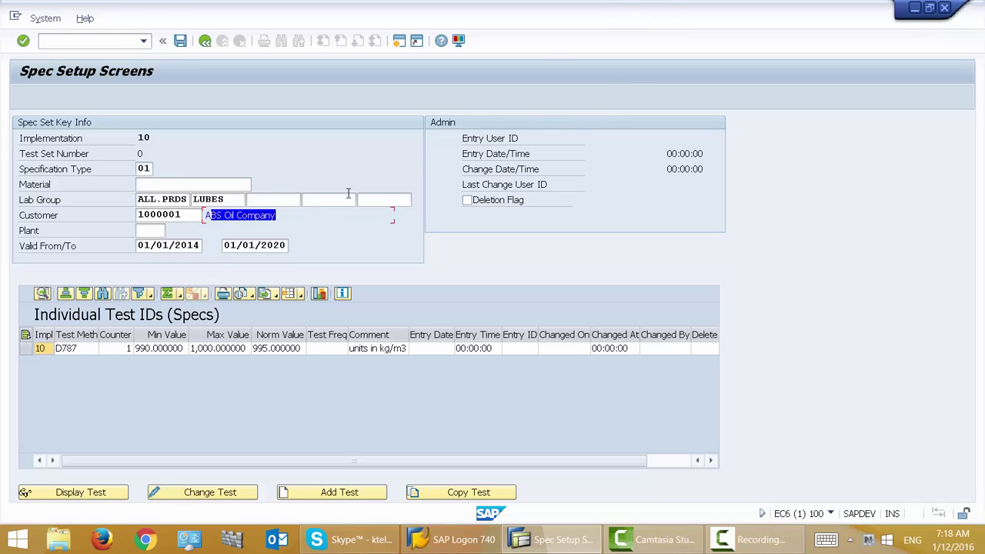
{"action": "left_click", "coordinate": [172, 252]}
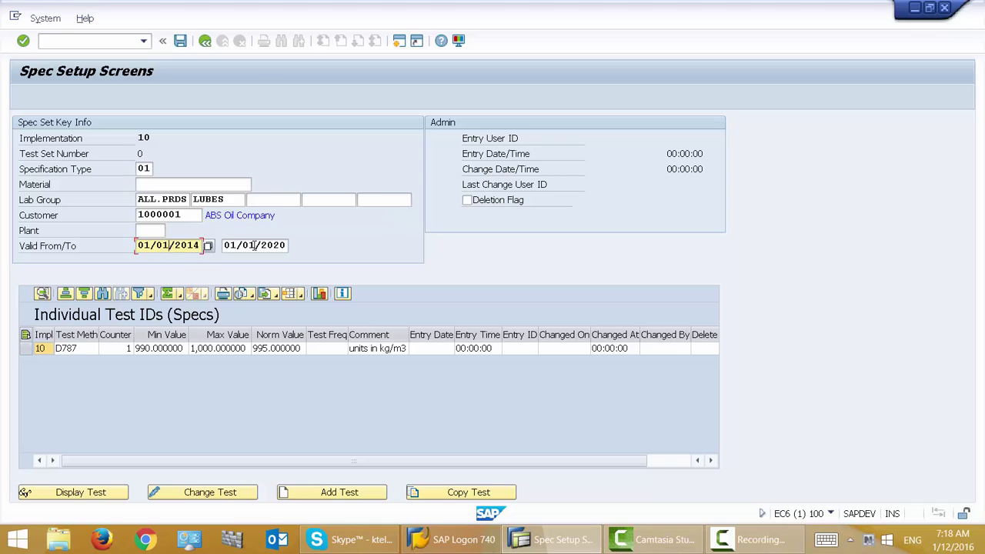
- Save the new customer specification for the ALL.PRDS LUBES lab group
{"action": "left_click", "coordinate": [253, 246]}
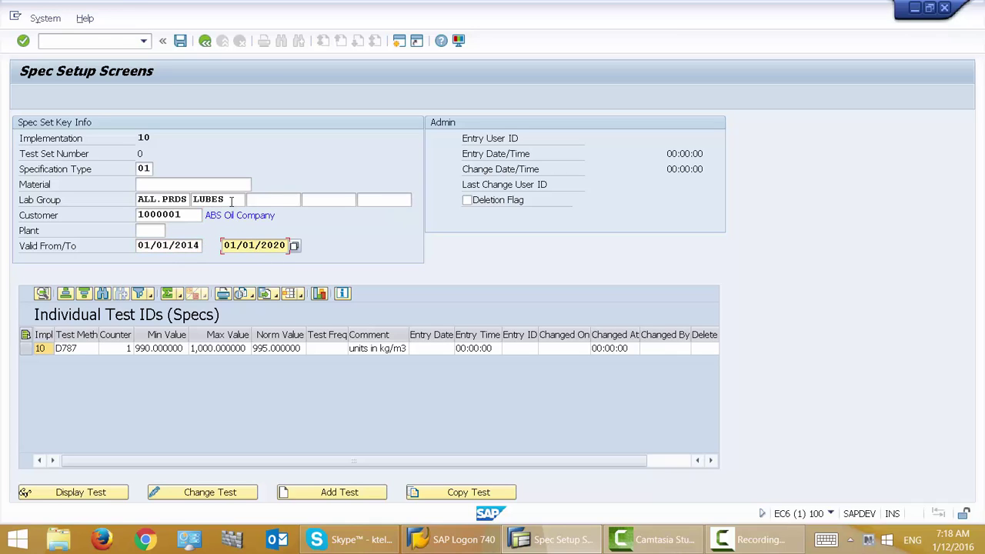
{"action": "double_click", "coordinate": [231, 201]}
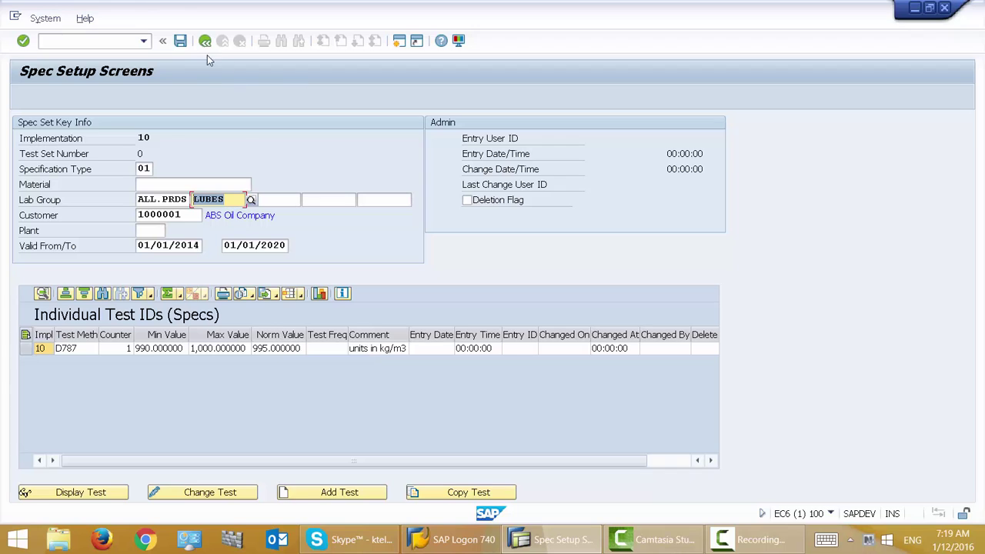
{"action": "left_click", "coordinate": [181, 44]}
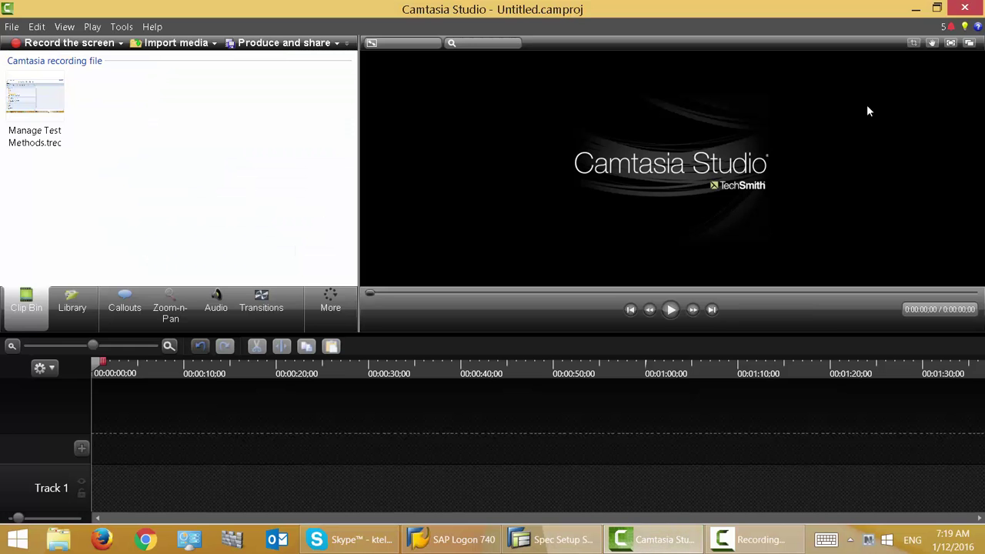
{"action": "left_click", "coordinate": [915, 8]}
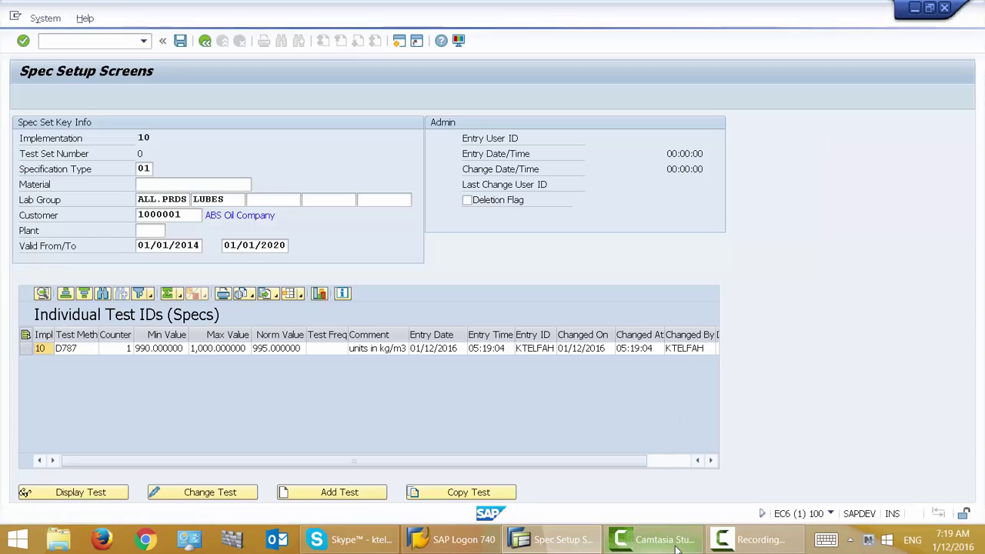
{"action": "mouse_move", "coordinate": [674, 548]}
{"action": "left_click", "coordinate": [750, 540]}
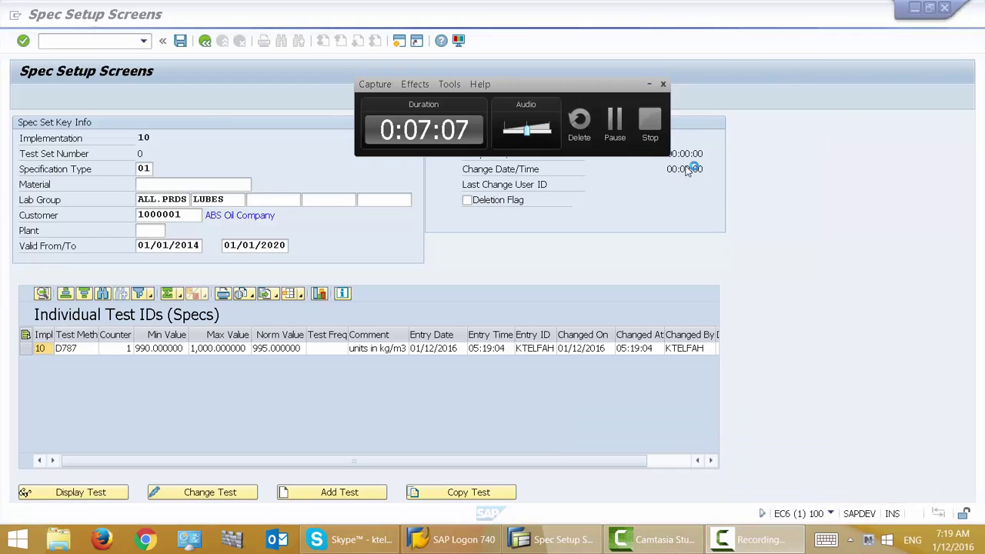
{"action": "left_click", "coordinate": [624, 139]}
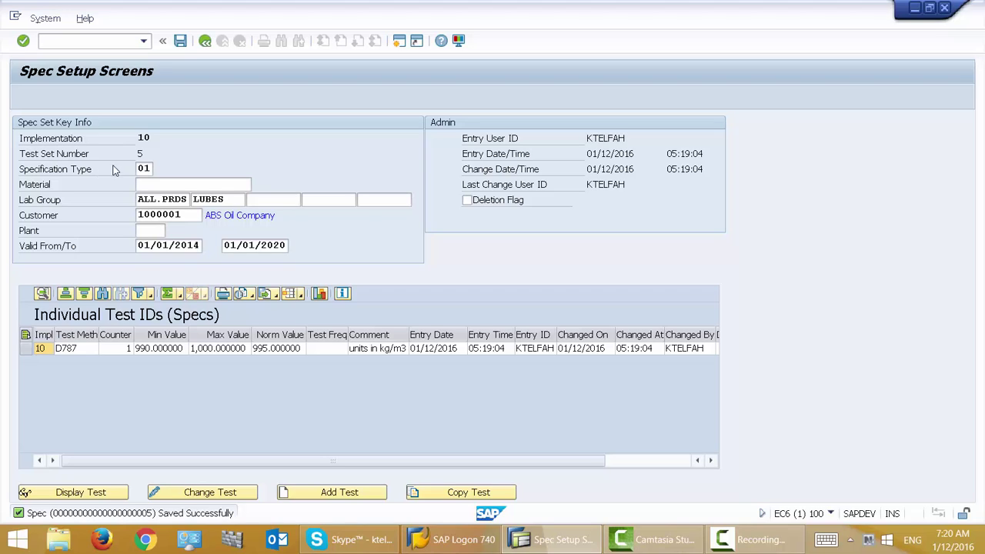
- Select the D787 test in the saved specification and return to the list of customer specifications
{"action": "left_click", "coordinate": [141, 154]}
{"action": "left_click", "coordinate": [39, 348]}
{"action": "left_click", "coordinate": [24, 349]}
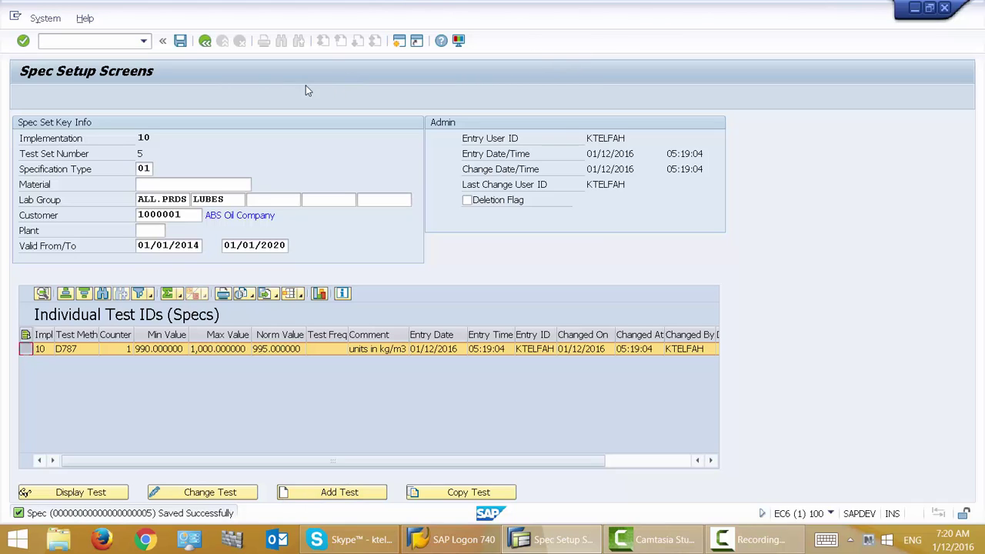
{"action": "left_click", "coordinate": [206, 42]}
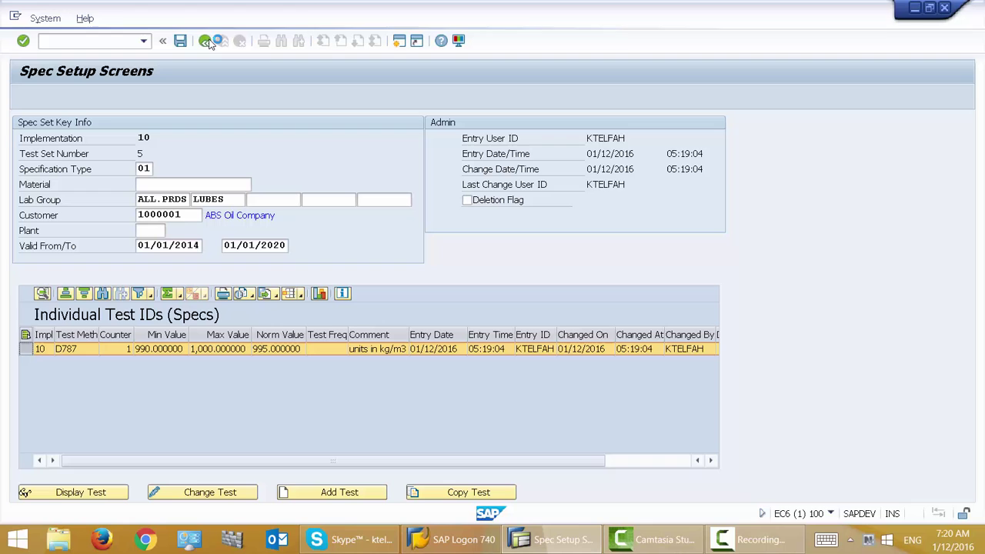
{"action": "left_click", "coordinate": [775, 547]}
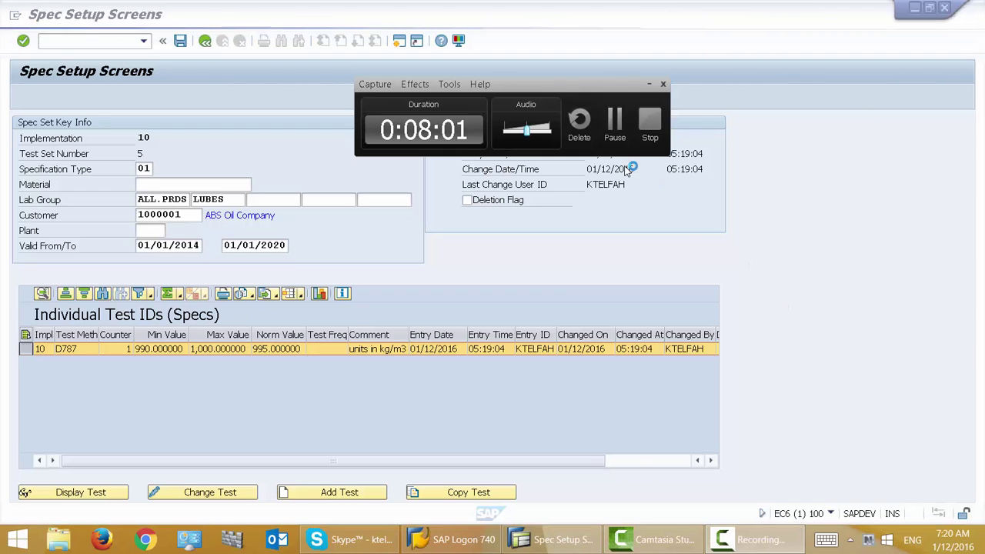
{"action": "left_click", "coordinate": [624, 137]}
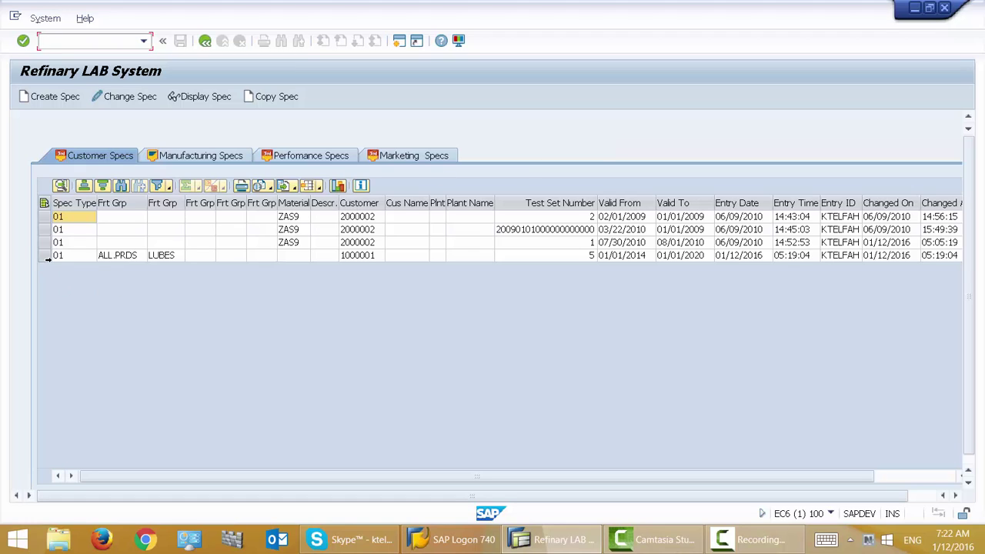
- Open the ALL.PRDS LUBES specification from the customer specifications list for changing
{"action": "left_click", "coordinate": [44, 257]}
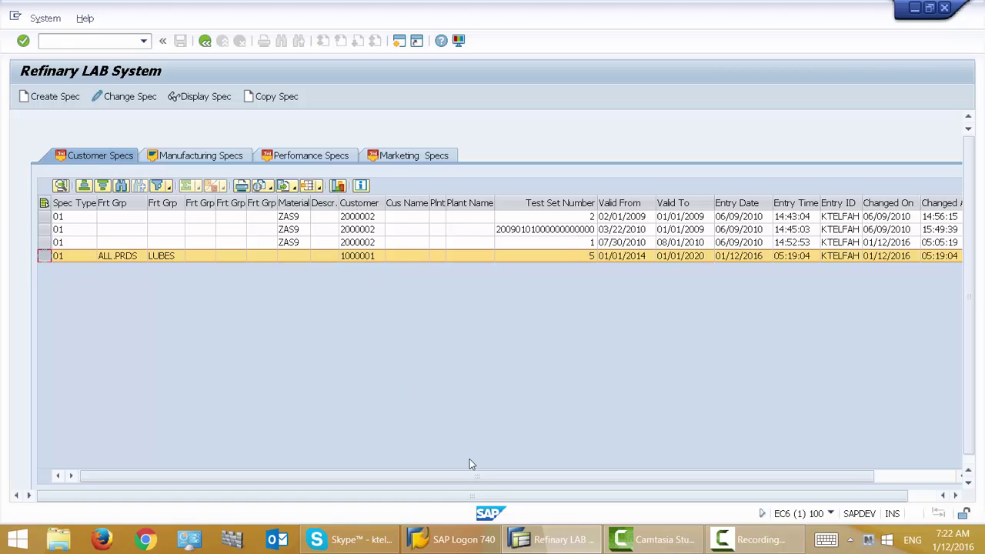
{"action": "left_click_drag", "start_coordinate": [468, 477], "coordinate": [565, 479]}
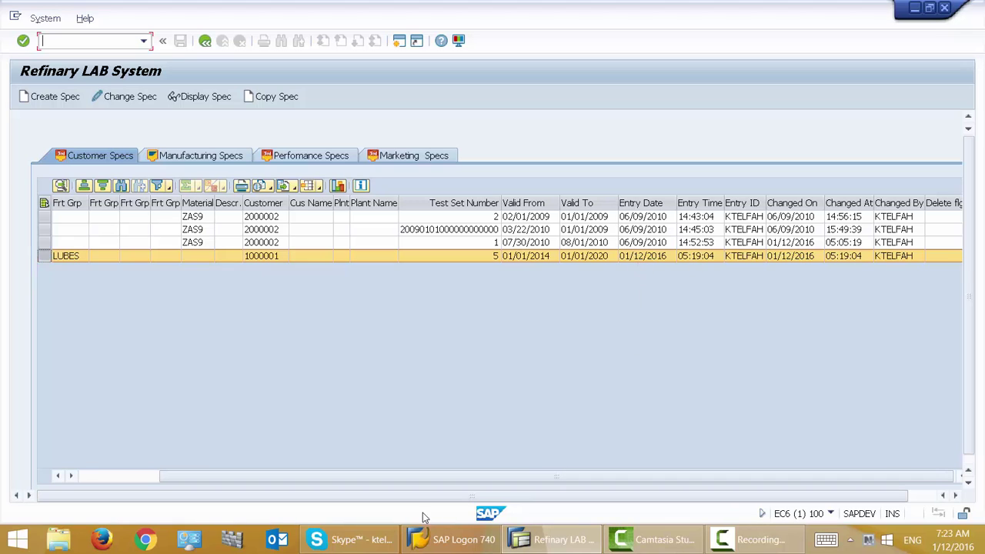
{"action": "left_click", "coordinate": [119, 477]}
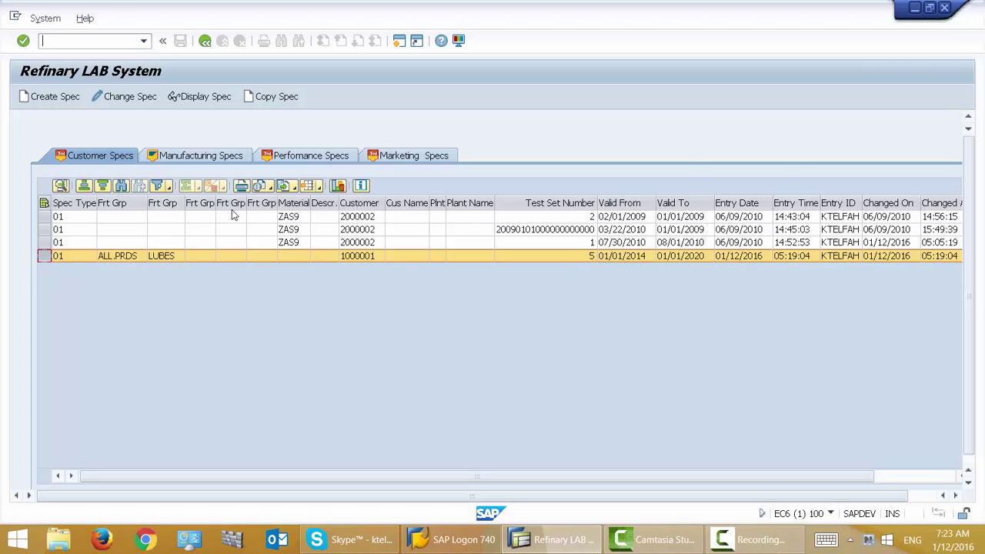
{"action": "left_click", "coordinate": [131, 98]}
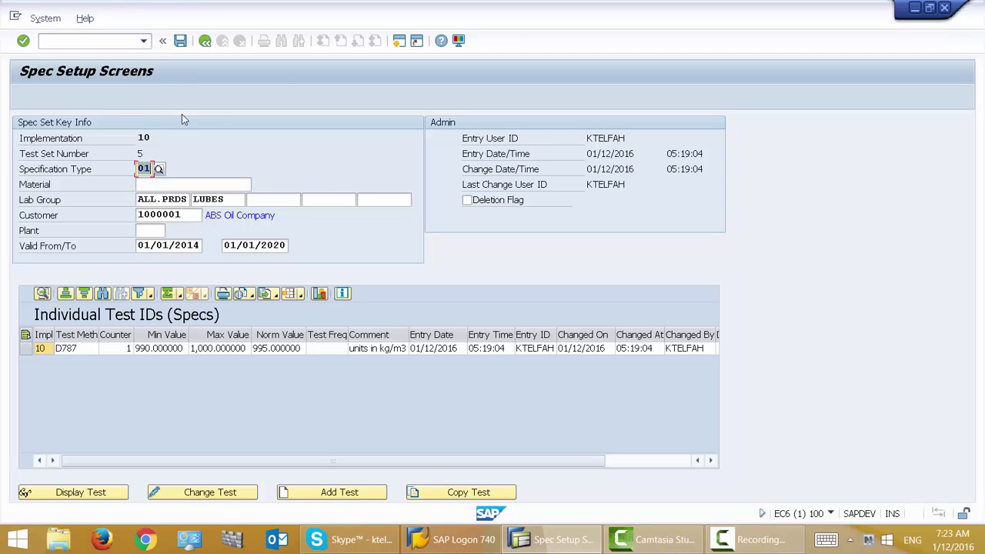
{"action": "left_click", "coordinate": [167, 247]}
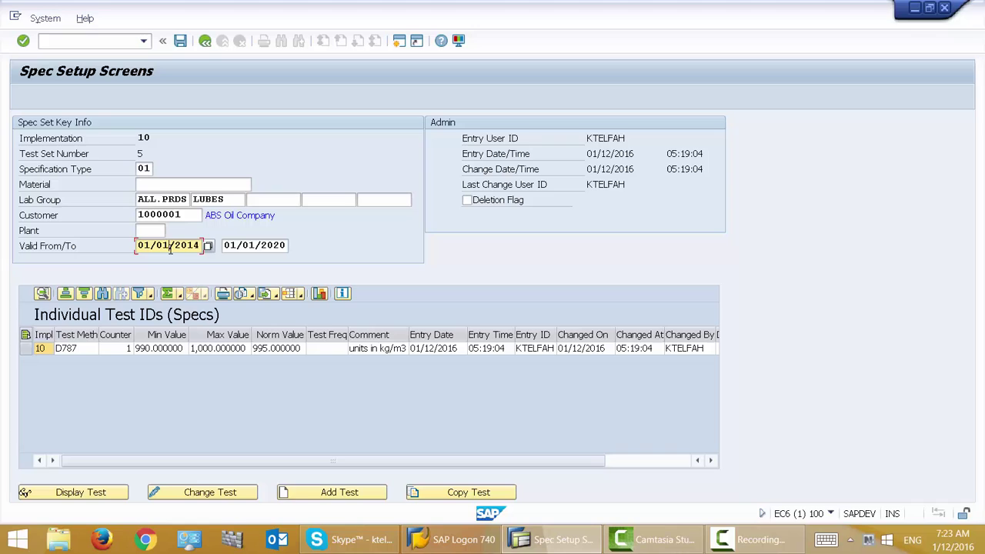
{"action": "key", "text": "Tab"}
{"action": "left_click_drag", "start_coordinate": [183, 215], "coordinate": [157, 213]}
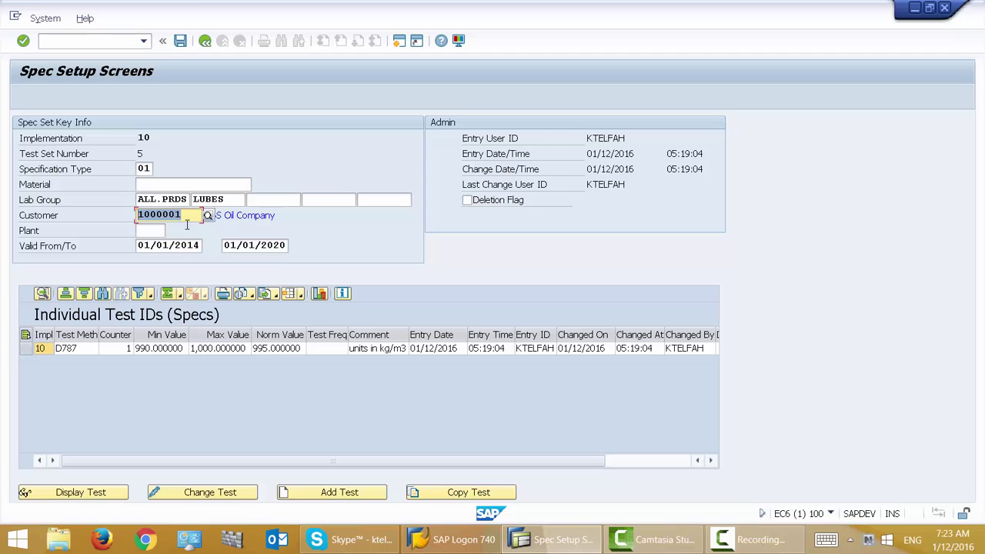
- Add another test to the specification using method 002T, Tempreture
{"action": "left_click", "coordinate": [339, 493]}
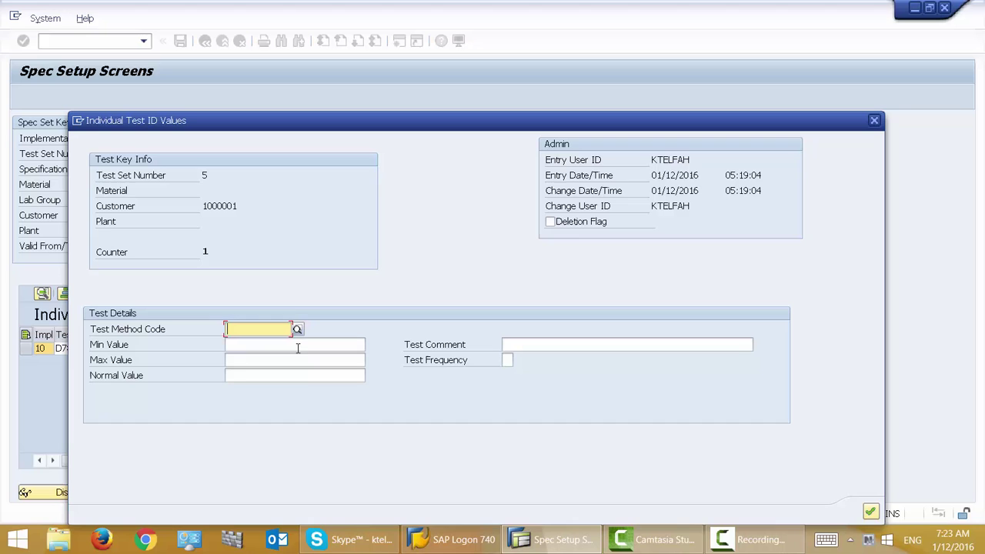
{"action": "left_click", "coordinate": [297, 329]}
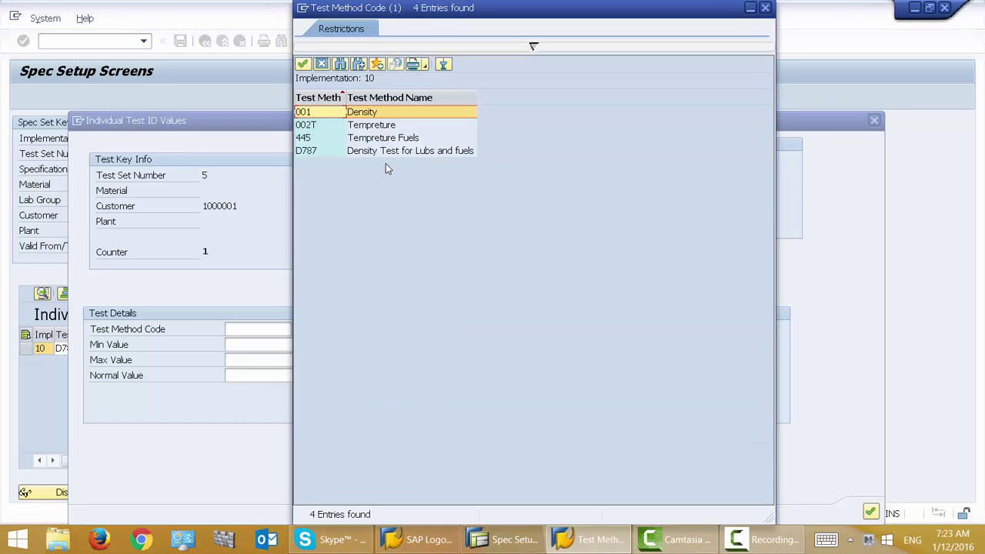
{"action": "double_click", "coordinate": [366, 125]}
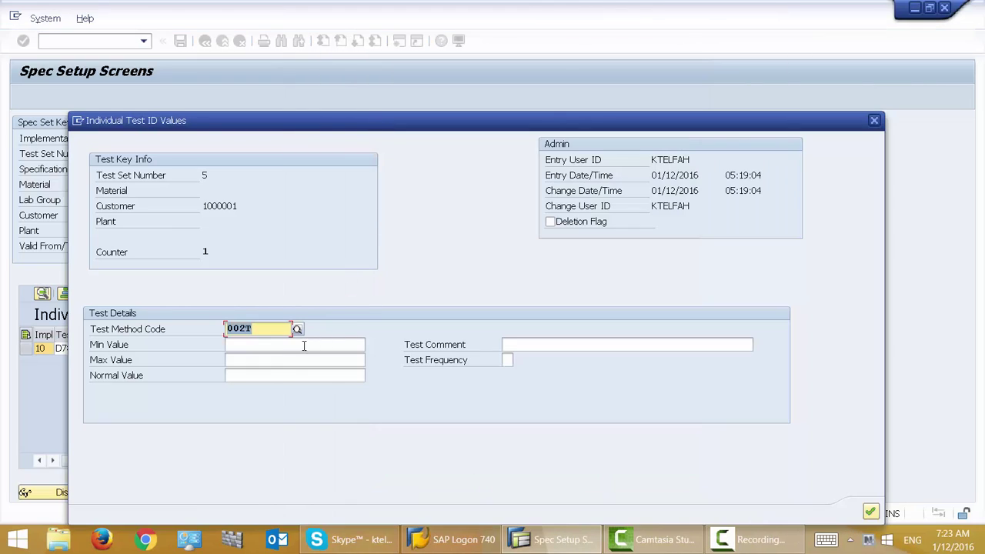
- Give the 002T test a minimum value of 90, a maximum of 120 and a normal value of 100
{"action": "left_click", "coordinate": [262, 346]}
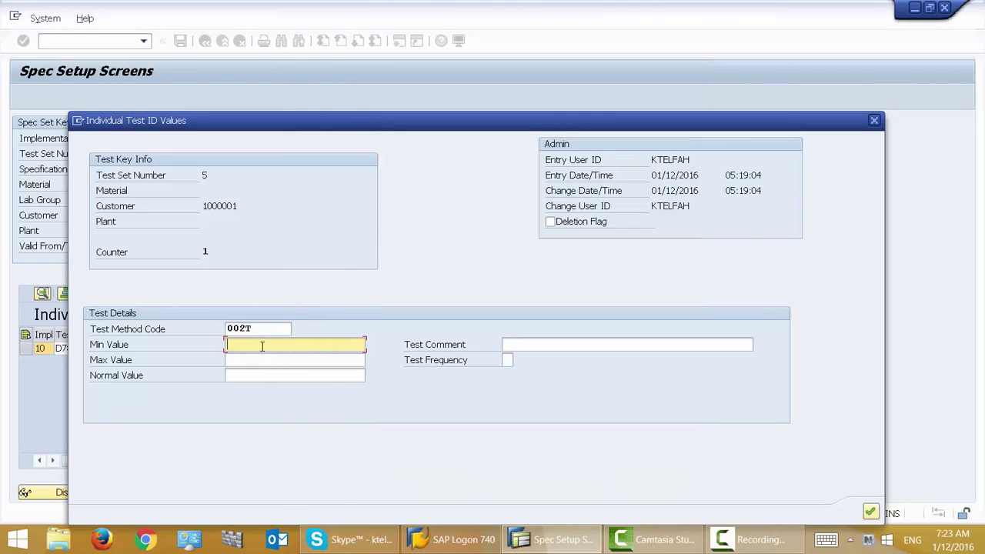
{"action": "type", "text": "9"}
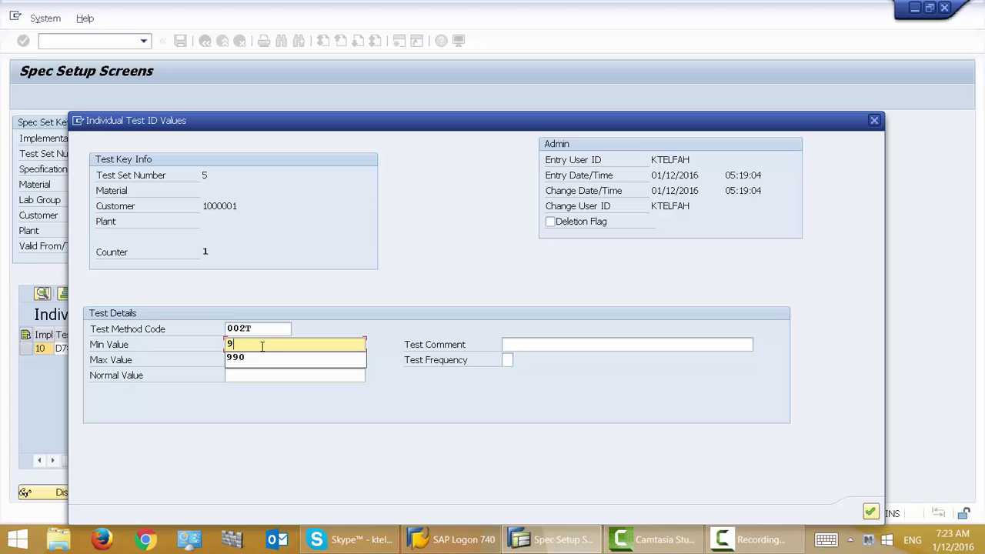
{"action": "type", "text": "0"}
{"action": "key", "text": "Tab"}
{"action": "key", "text": "Tab"}
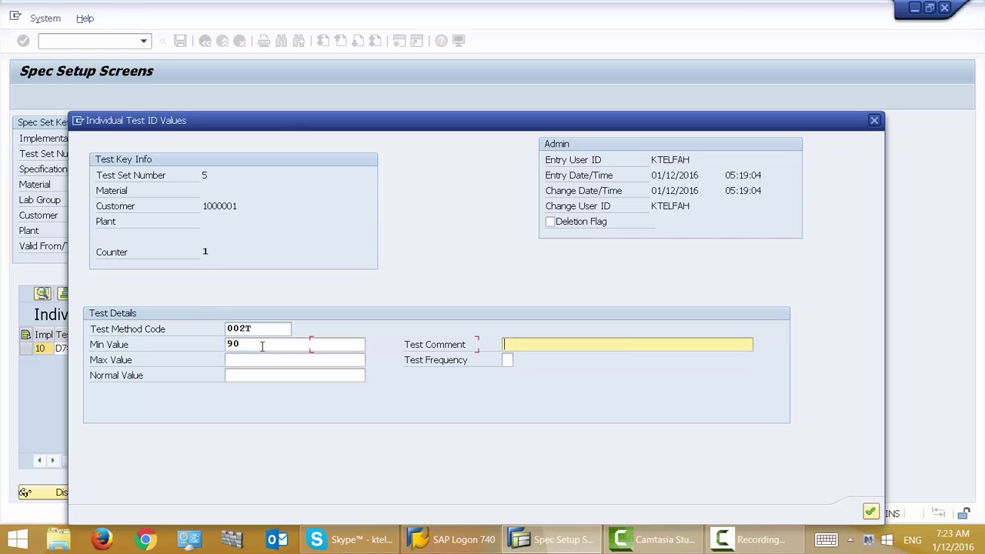
{"action": "type", "text": "120"}
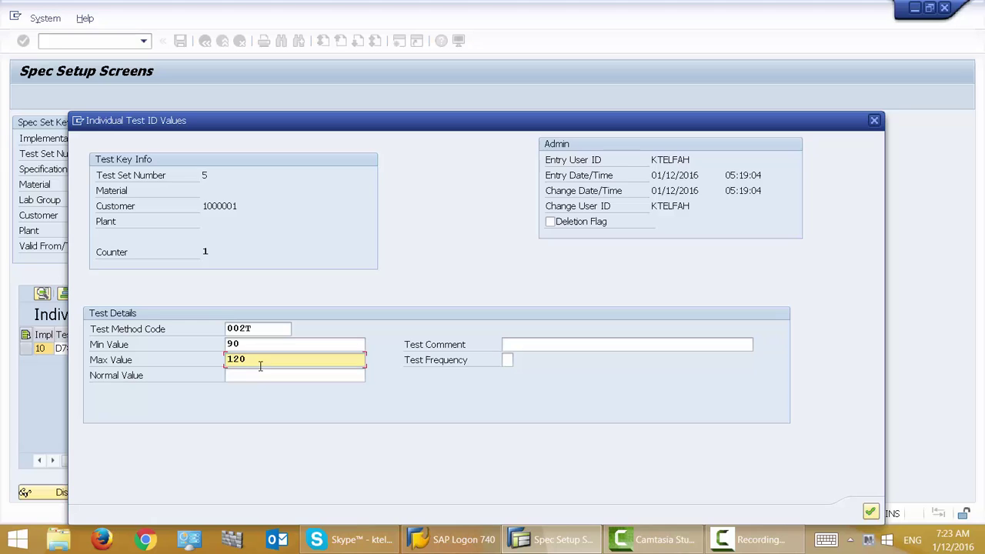
{"action": "key", "text": "Tab"}
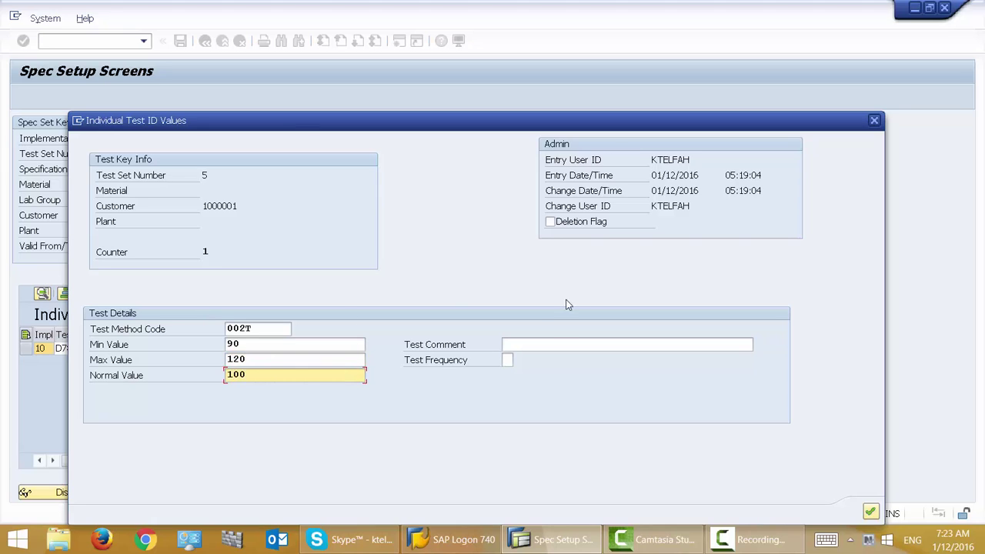
- Accept the 002T test with the comment "Unit is FAH" and save the specification
{"action": "left_click", "coordinate": [548, 344]}
{"action": "type", "text": "Unit "}
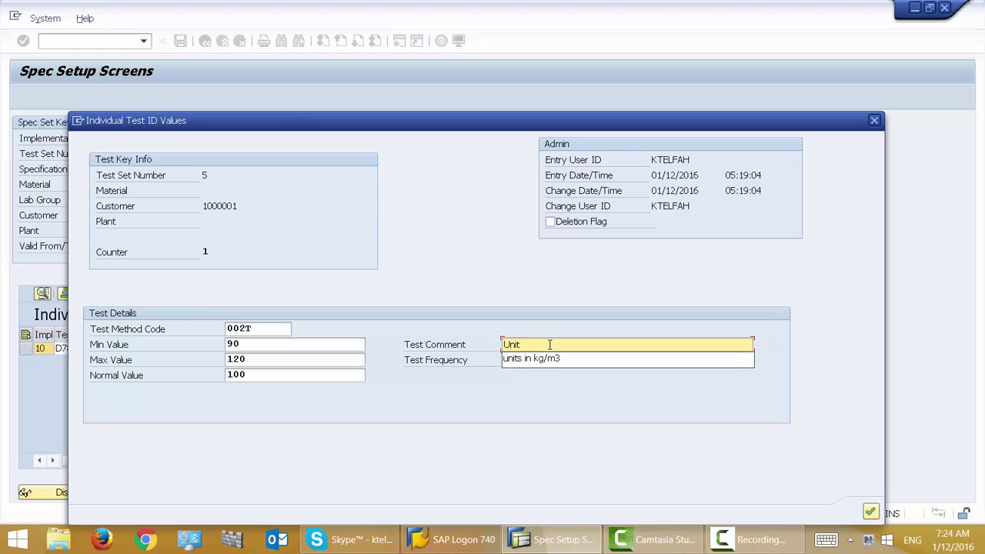
{"action": "type", "text": "s ate"}
{"action": "key", "text": "BackSpace"}
{"action": "key", "text": "BackSpace"}
{"action": "key", "text": "BackSpace"}
{"action": "type", "text": "i"}
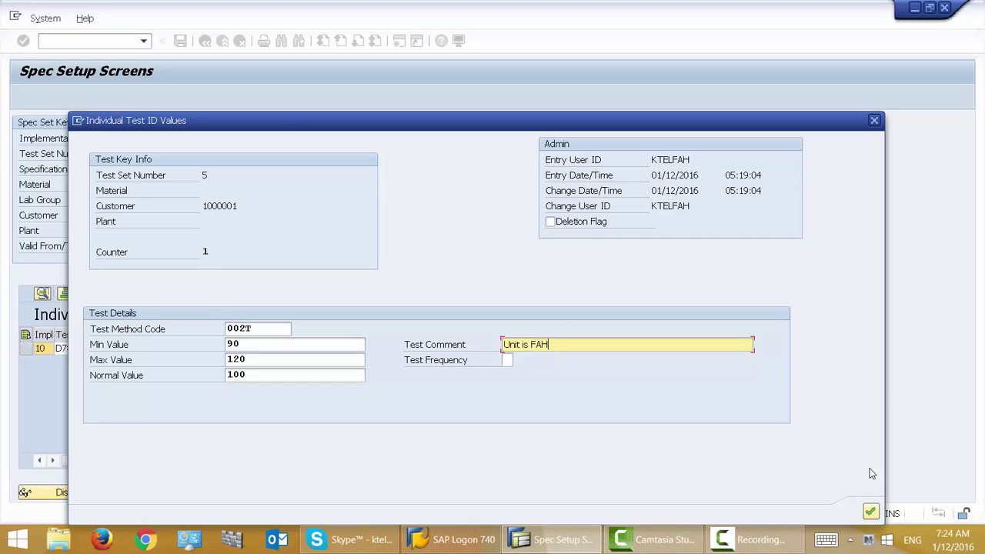
{"action": "left_click", "coordinate": [870, 511]}
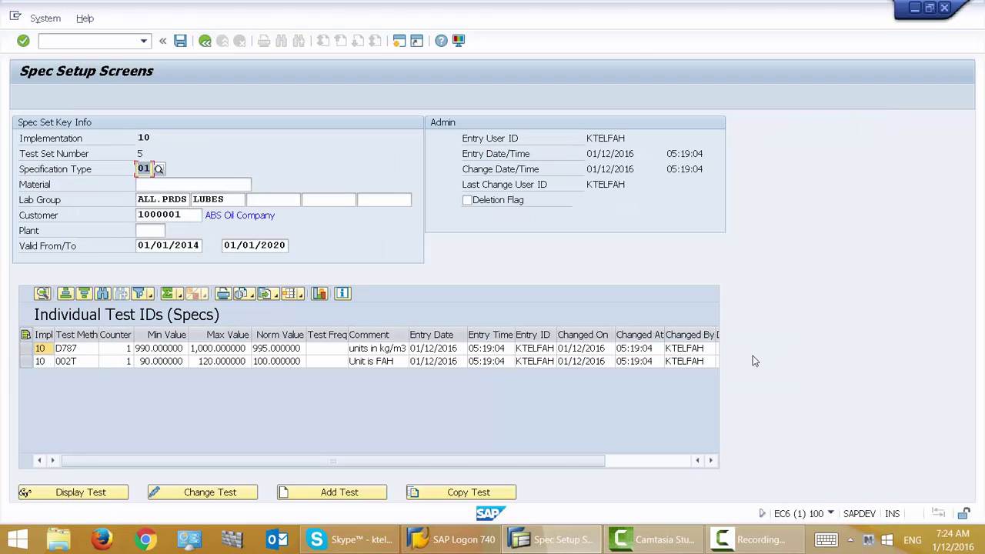
{"action": "left_click", "coordinate": [180, 43]}
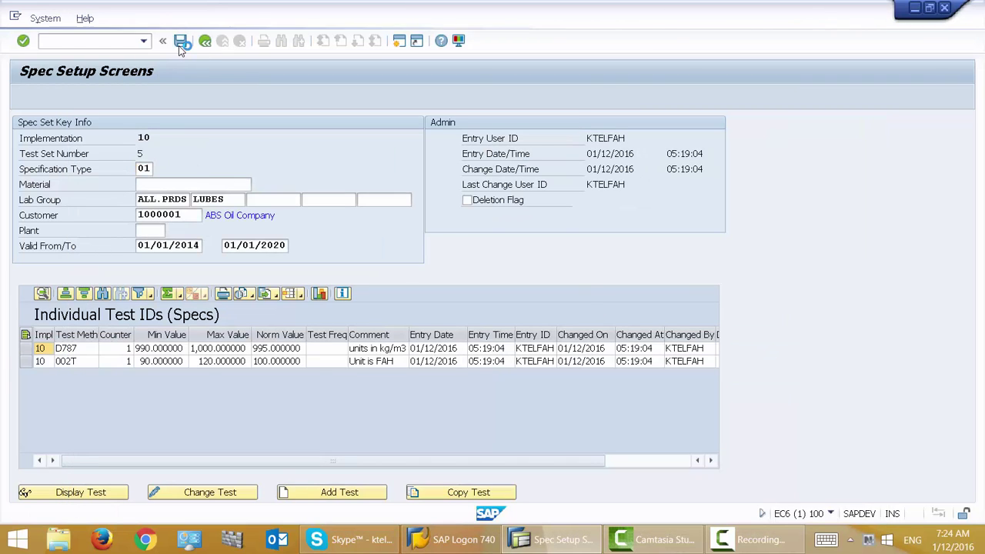